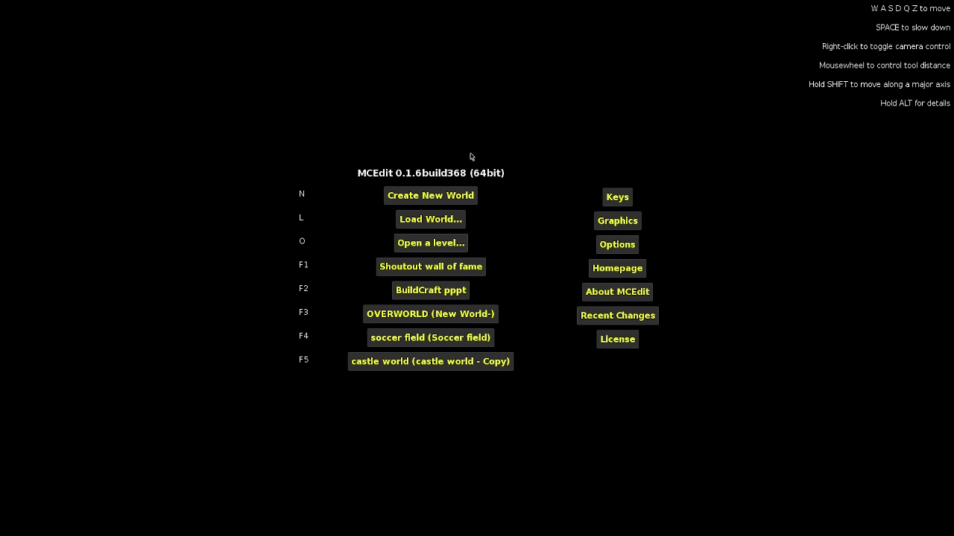
Step: Load the most recently played world from the list of saved worlds
{"action": "left_click", "coordinate": [455, 222]}
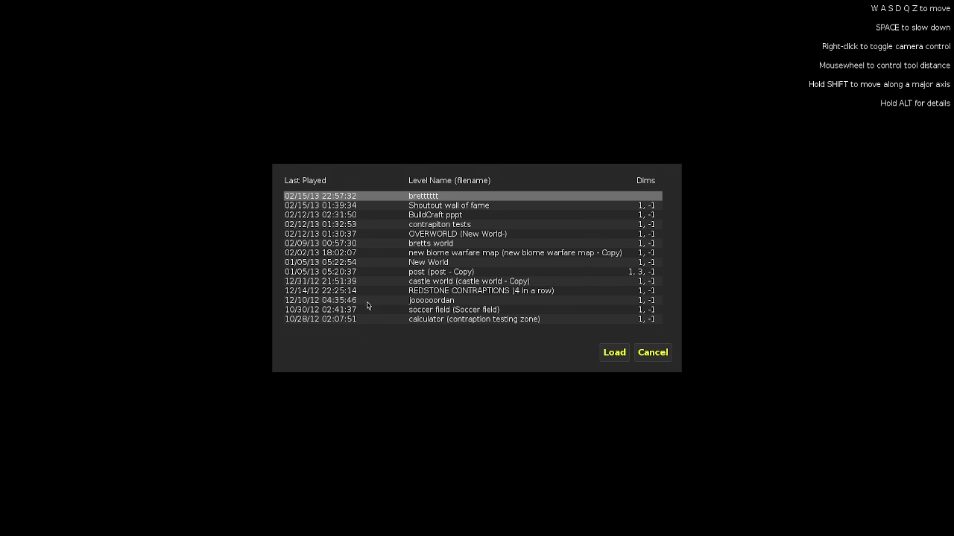
{"action": "left_click", "coordinate": [623, 357]}
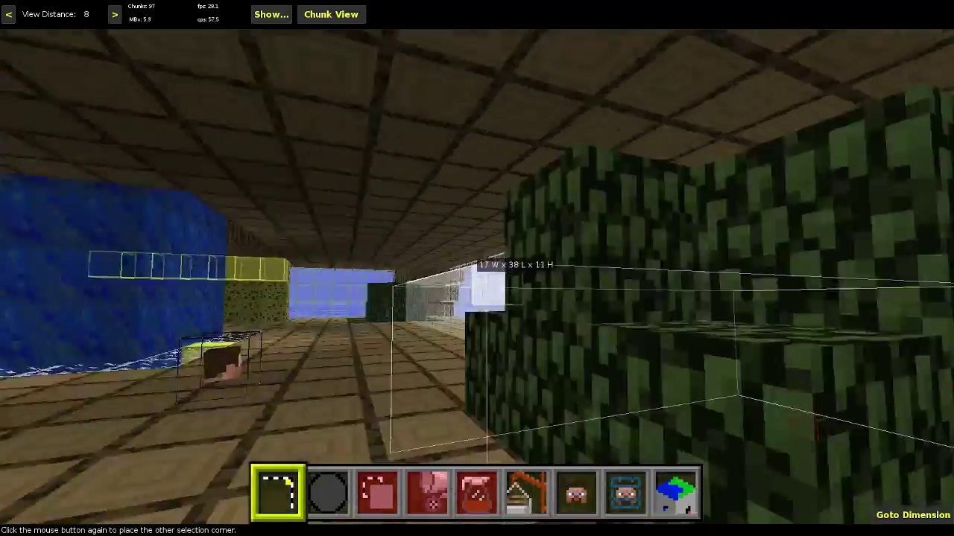
{"action": "key", "text": "s"}
{"action": "right_click", "coordinate": [477, 265]}
{"action": "left_click", "coordinate": [745, 343]}
{"action": "left_click", "coordinate": [639, 334]}
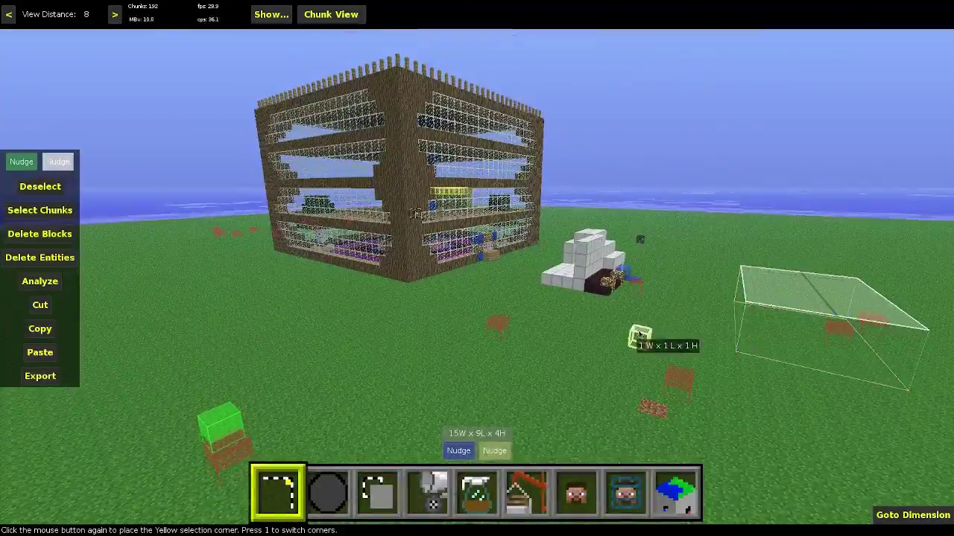
{"action": "left_click", "coordinate": [639, 336]}
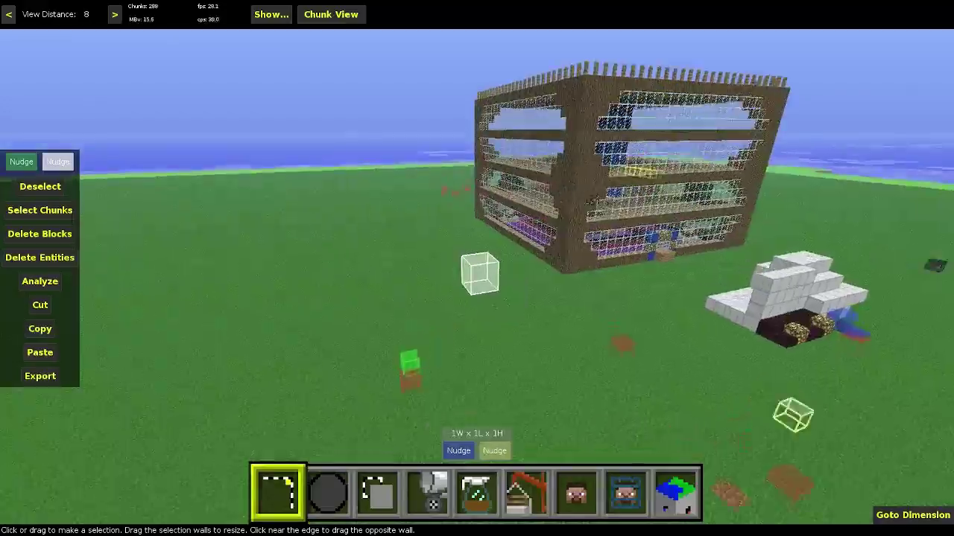
Step: Select the whole wooden building with a 28W x 28L x 19H box, from a ground corner to the diagonally opposite roof corner
{"action": "key", "text": "w"}
{"action": "right_click", "coordinate": [477, 268]}
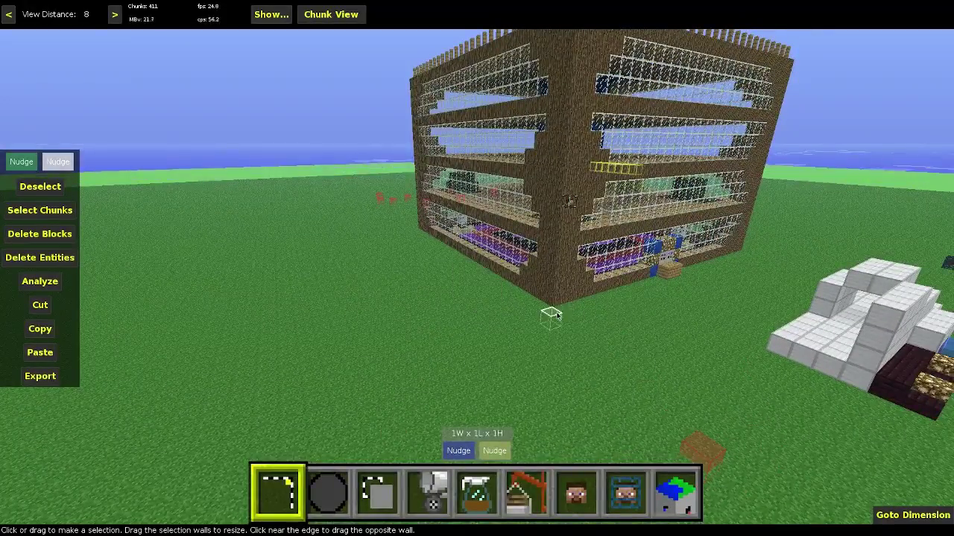
{"action": "left_click", "coordinate": [555, 315]}
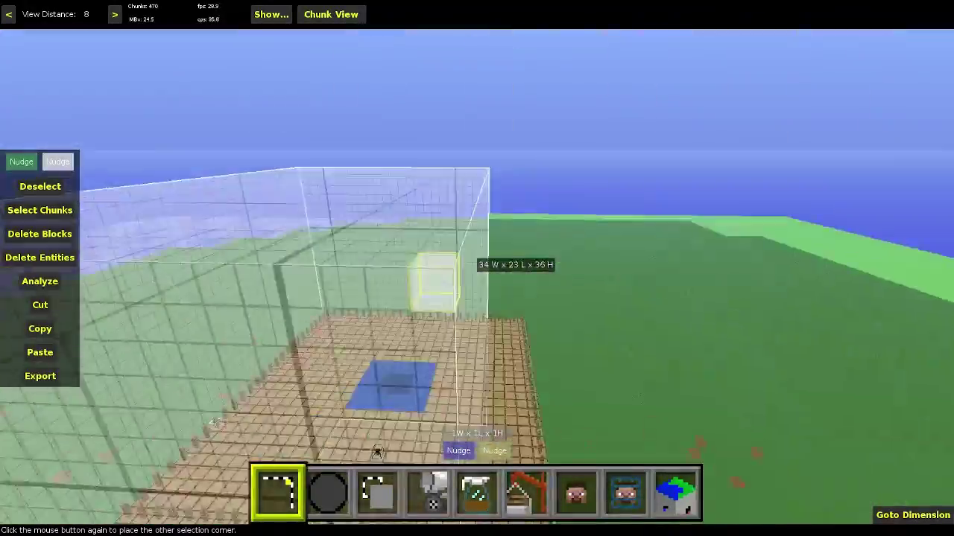
{"action": "key", "text": "s"}
{"action": "right_click", "coordinate": [476, 268]}
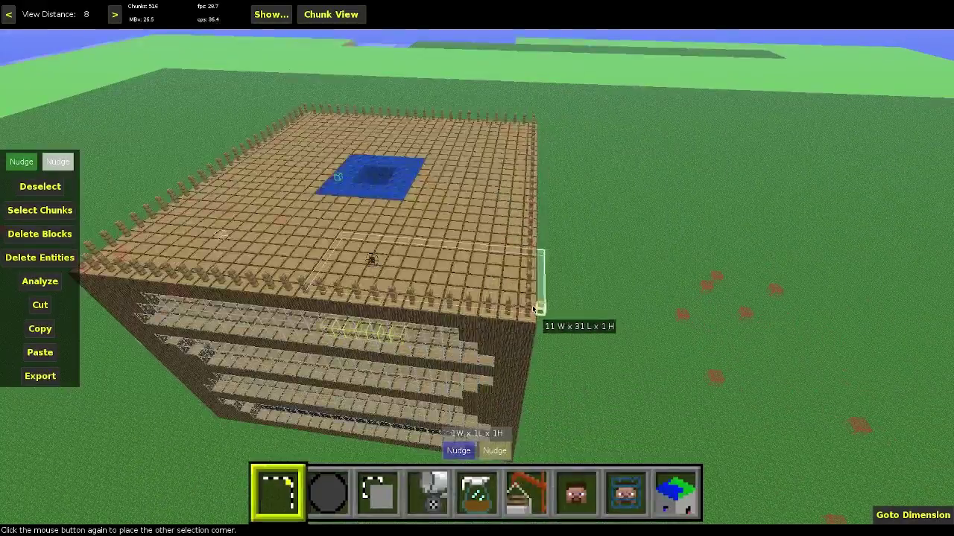
{"action": "left_click", "coordinate": [530, 310]}
Step: Nudge the blue ground corner of the selection inward to make the box 27 blocks wide
{"action": "right_click", "coordinate": [530, 310]}
{"action": "key", "text": "a"}
{"action": "key", "text": "s"}
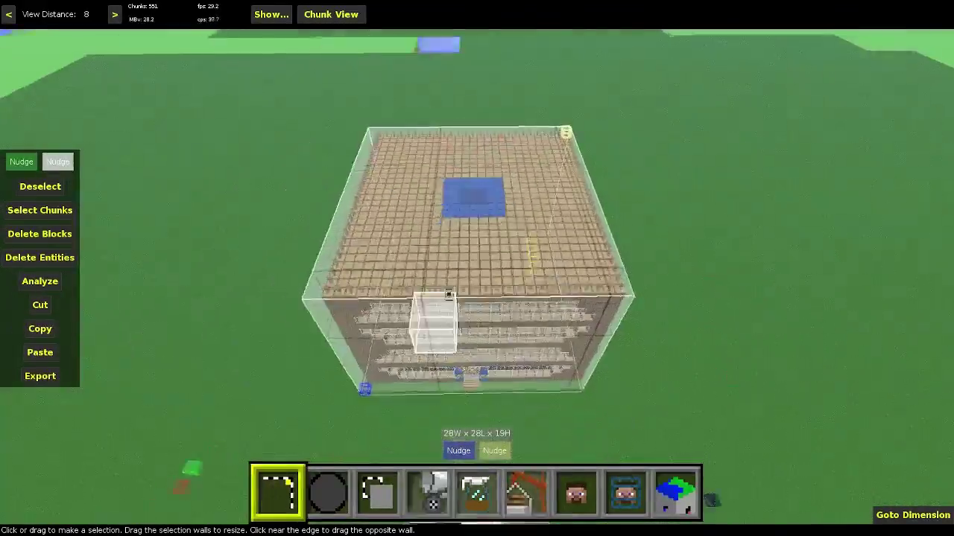
{"action": "key", "text": "w"}
{"action": "right_click", "coordinate": [477, 268]}
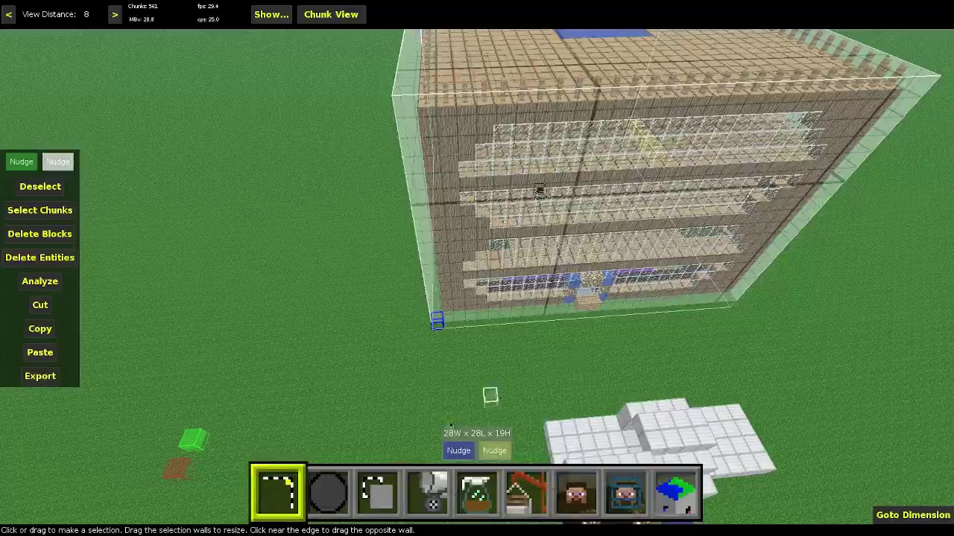
{"action": "left_click", "coordinate": [456, 451]}
{"action": "key", "text": "d"}
Step: Examine from several sides how the selection box fits around the building
{"action": "right_click", "coordinate": [485, 373]}
{"action": "key", "text": "a"}
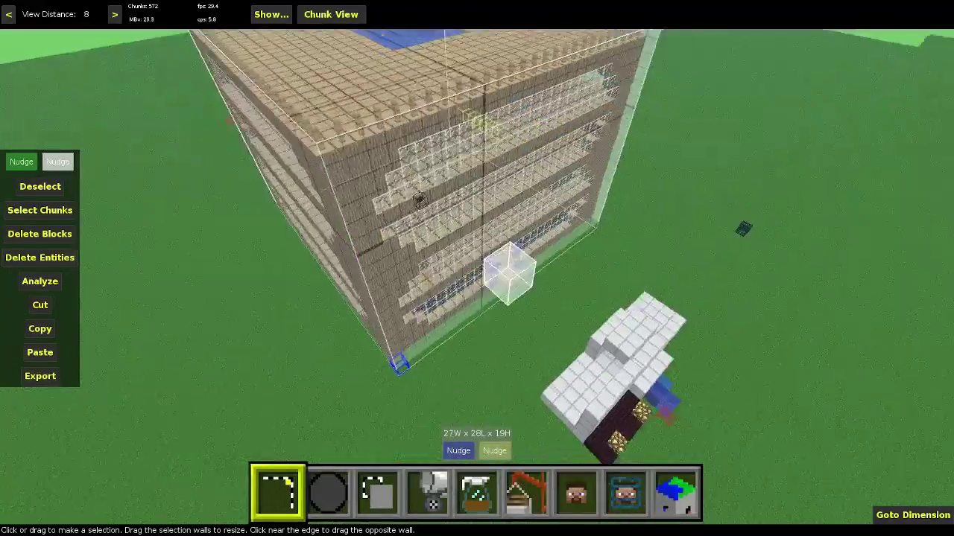
{"action": "key", "text": "s"}
{"action": "key", "text": "w"}
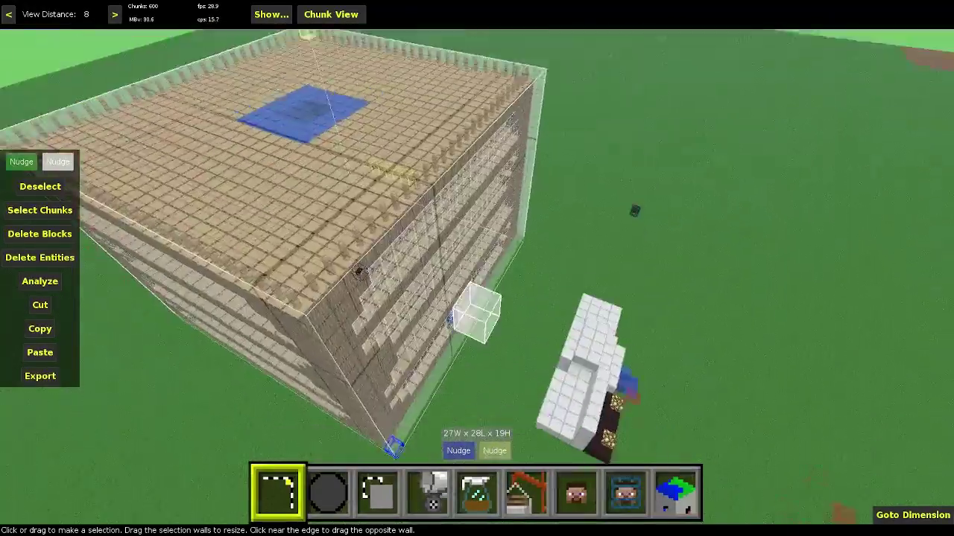
{"action": "key", "text": "s"}
{"action": "key", "text": "w"}
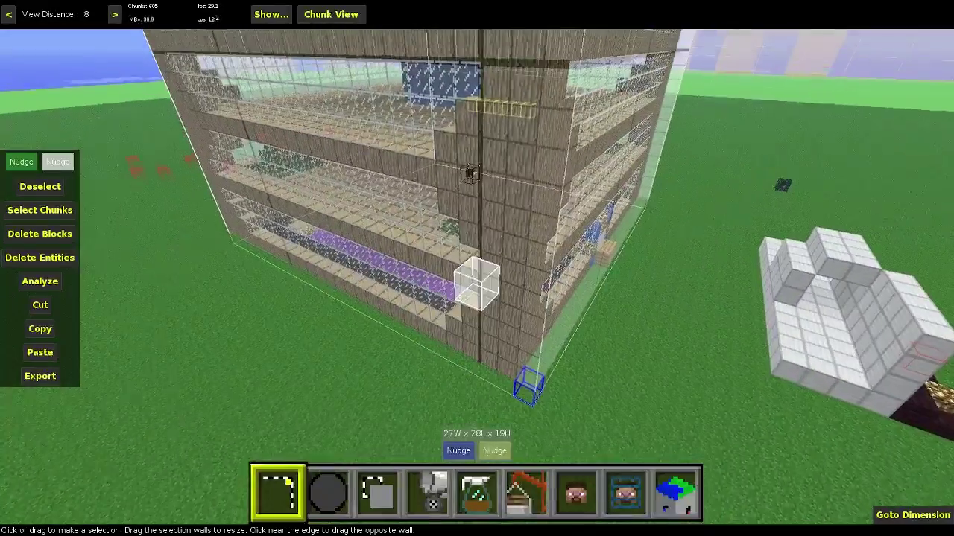
{"action": "key", "text": "s"}
{"action": "key", "text": "d"}
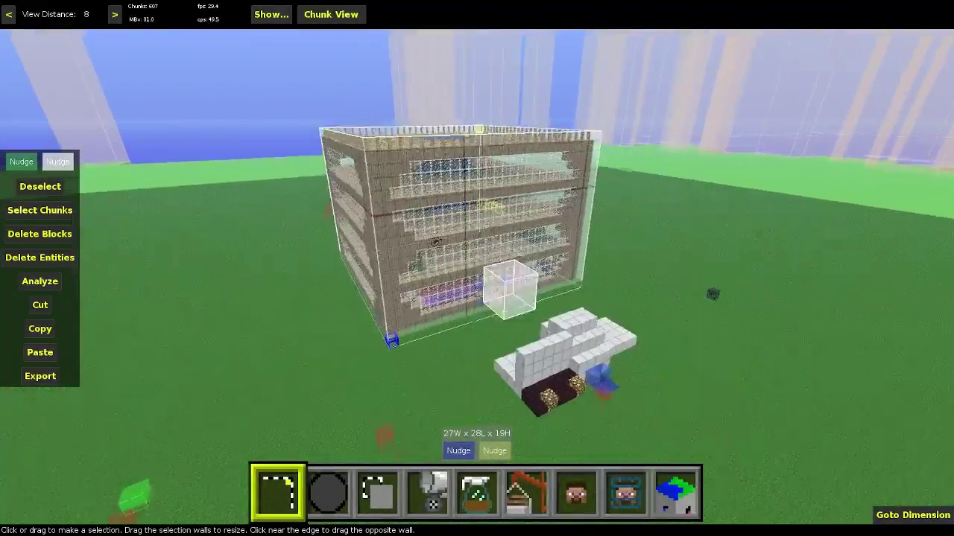
{"action": "key", "text": "d"}
Step: Export the selected building to a schematic file
{"action": "right_click", "coordinate": [483, 452]}
{"action": "left_click", "coordinate": [47, 330]}
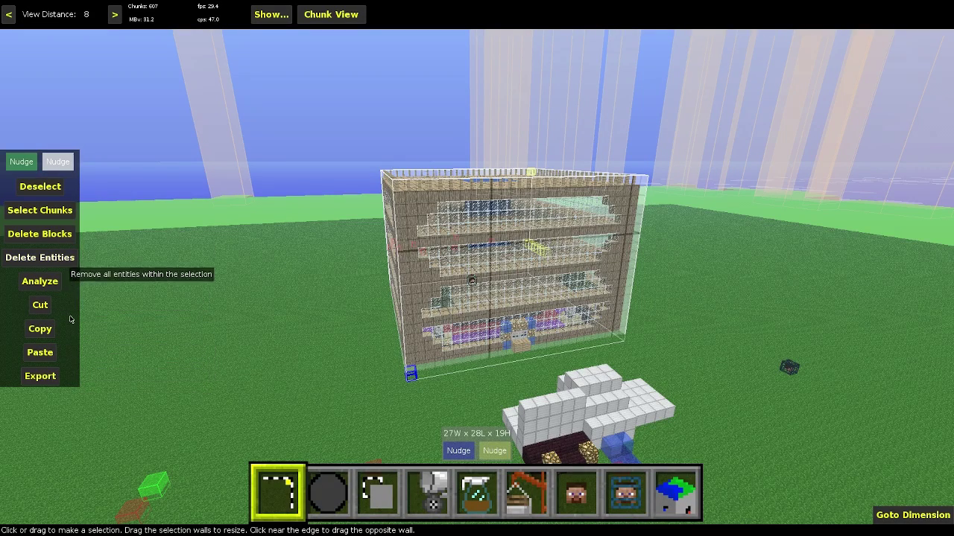
{"action": "left_click", "coordinate": [41, 376]}
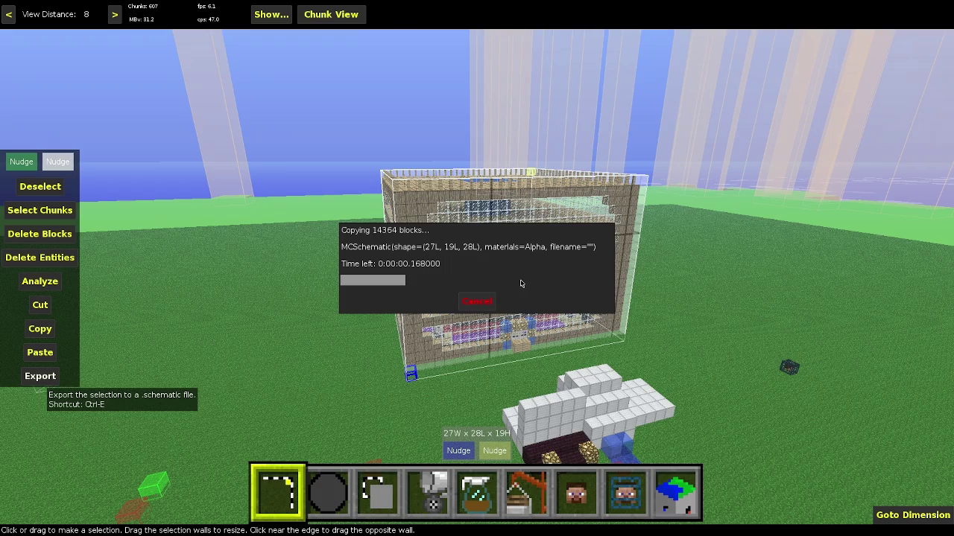
Step: Load the world "post (post - Copy)"
{"action": "mouse_move", "coordinate": [646, 360]}
{"action": "right_mouse_down"}
{"action": "mouse_move", "coordinate": [685, 387]}
{"action": "mouse_move", "coordinate": [645, 360]}
{"action": "right_mouse_up"}
{"action": "key", "text": "q"}
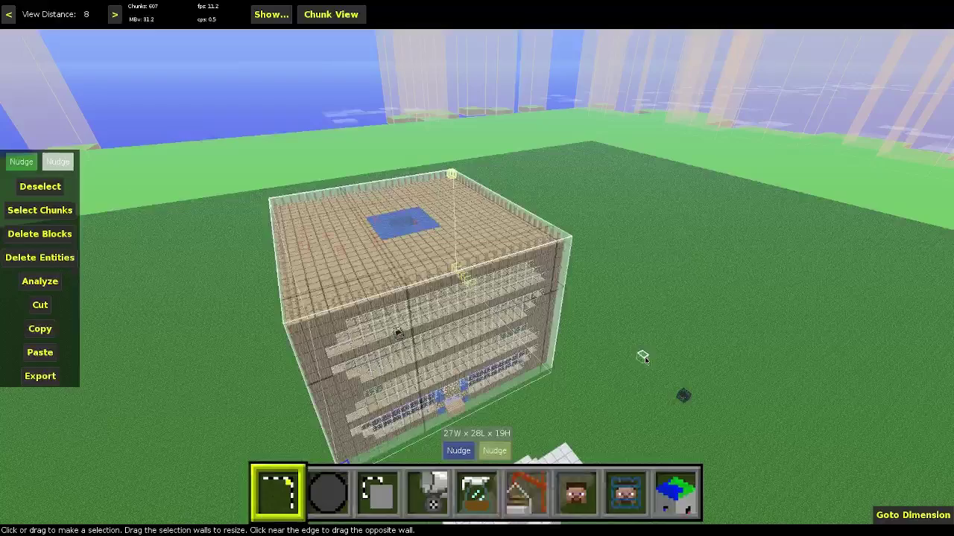
{"action": "key", "text": "Escape"}
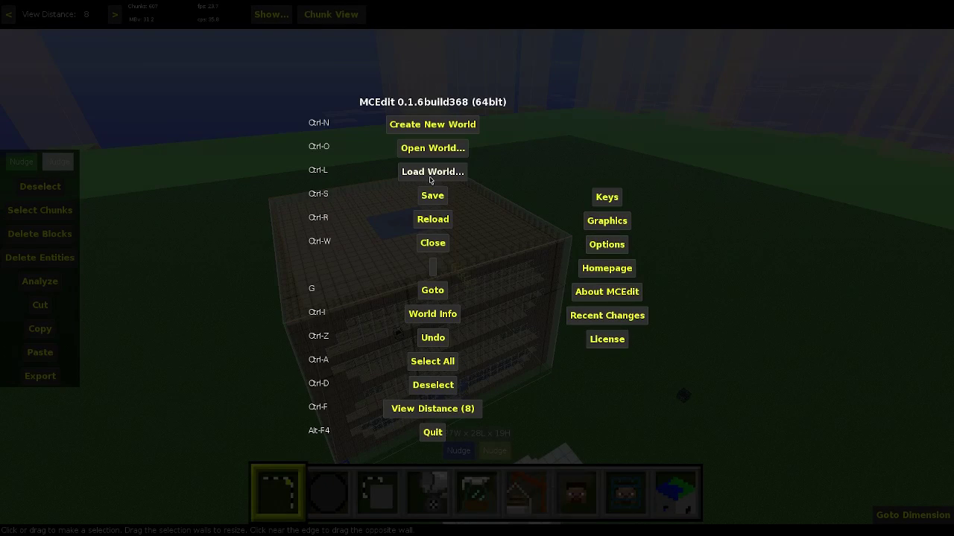
{"action": "left_click", "coordinate": [431, 175]}
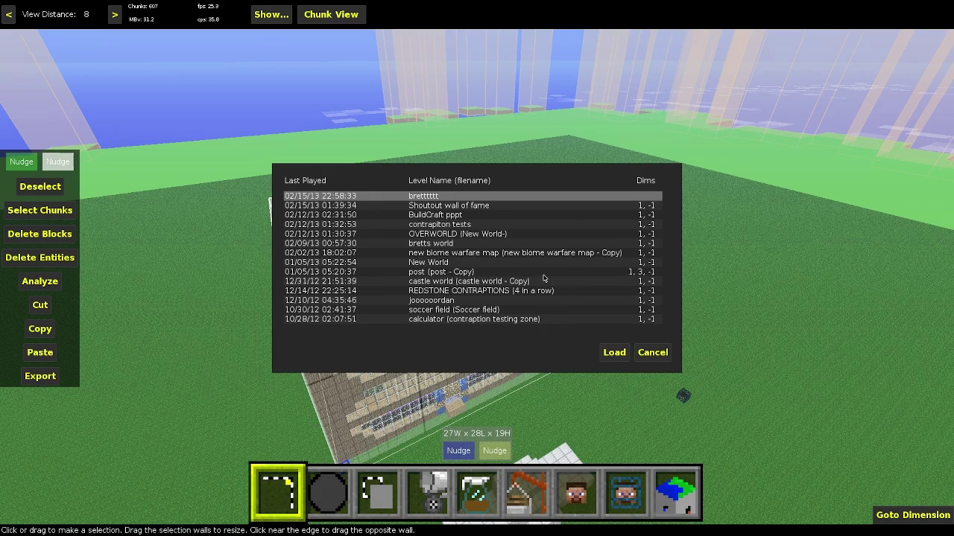
{"action": "left_click", "coordinate": [445, 273]}
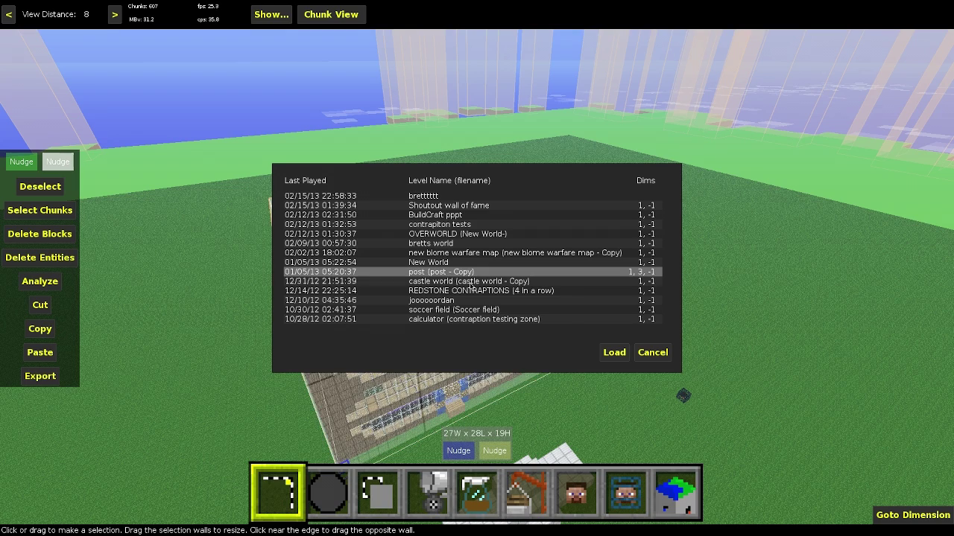
{"action": "left_click", "coordinate": [614, 353]}
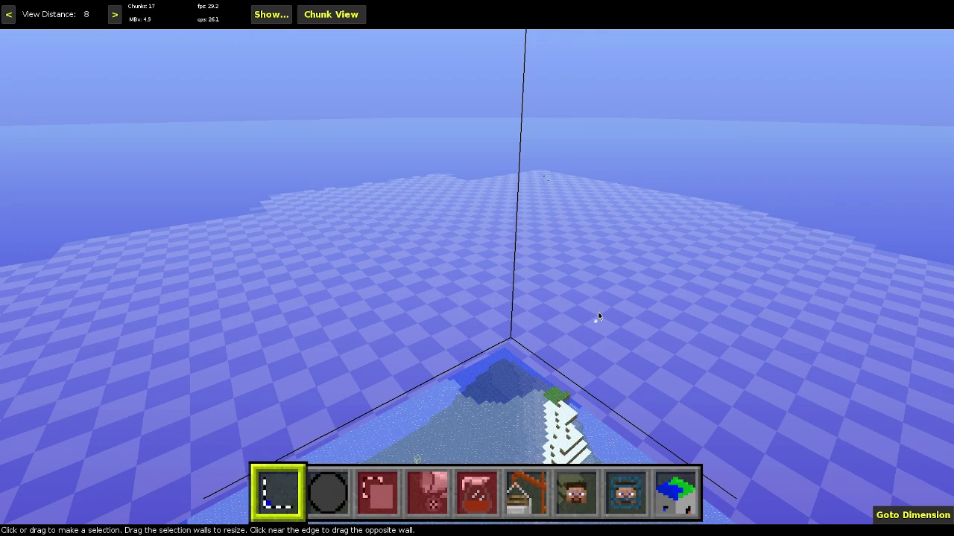
Step: Import the exported building schematic and set it down on the frozen water in front of the castle wall
{"action": "right_click", "coordinate": [521, 396]}
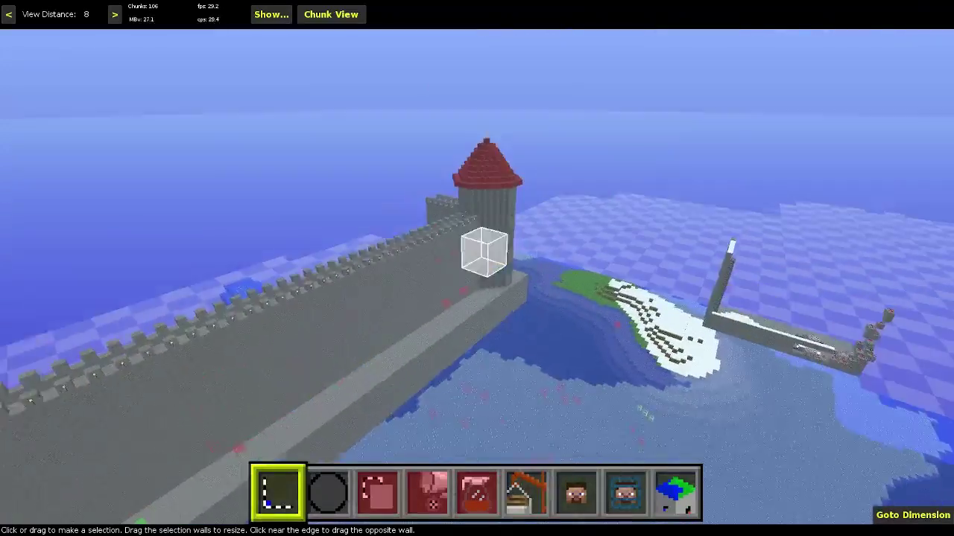
{"action": "key", "text": "d"}
{"action": "right_click", "coordinate": [521, 396]}
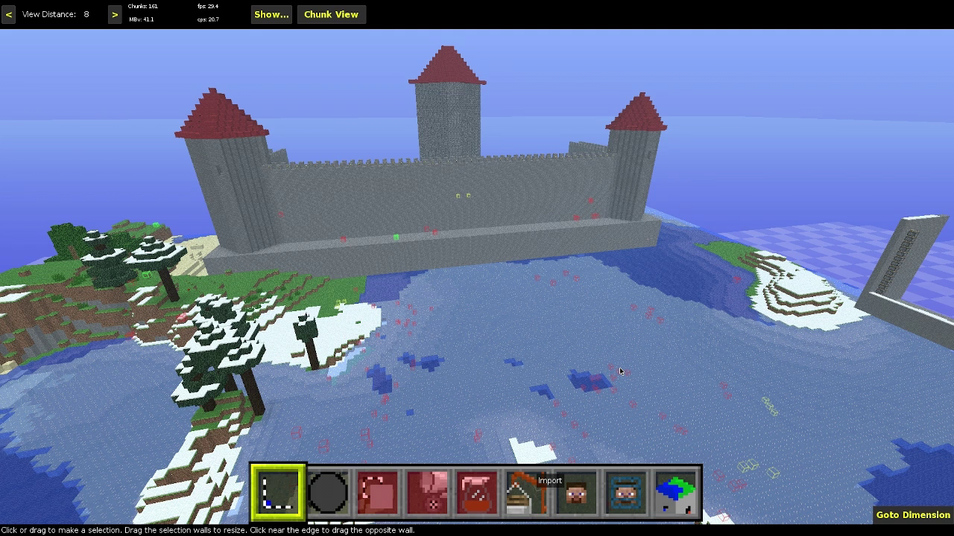
{"action": "key", "text": "s"}
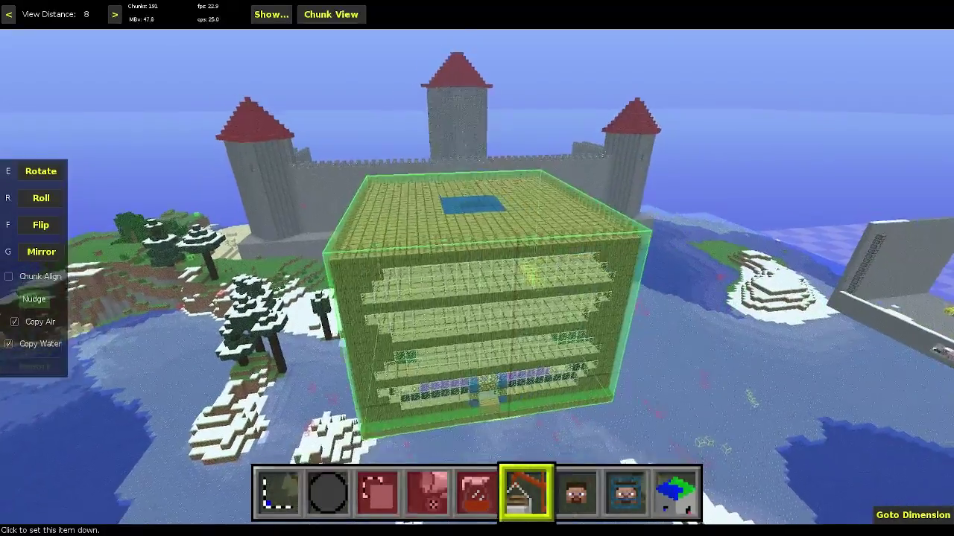
{"action": "right_click", "coordinate": [477, 276]}
{"action": "left_click", "coordinate": [560, 337]}
{"action": "right_click", "coordinate": [561, 337]}
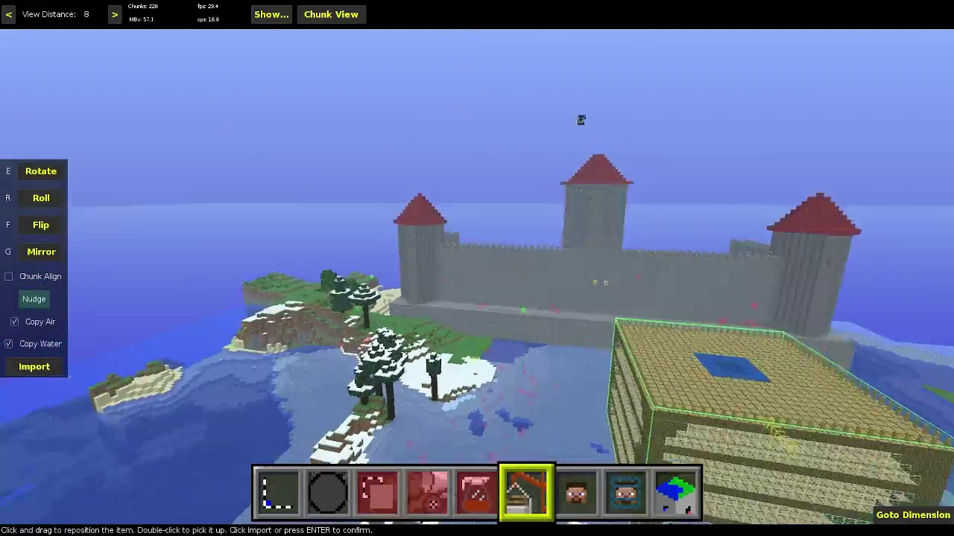
Step: Pick up the imported building and set it down at another spot on the ice in front of the castle
{"action": "key", "text": "s"}
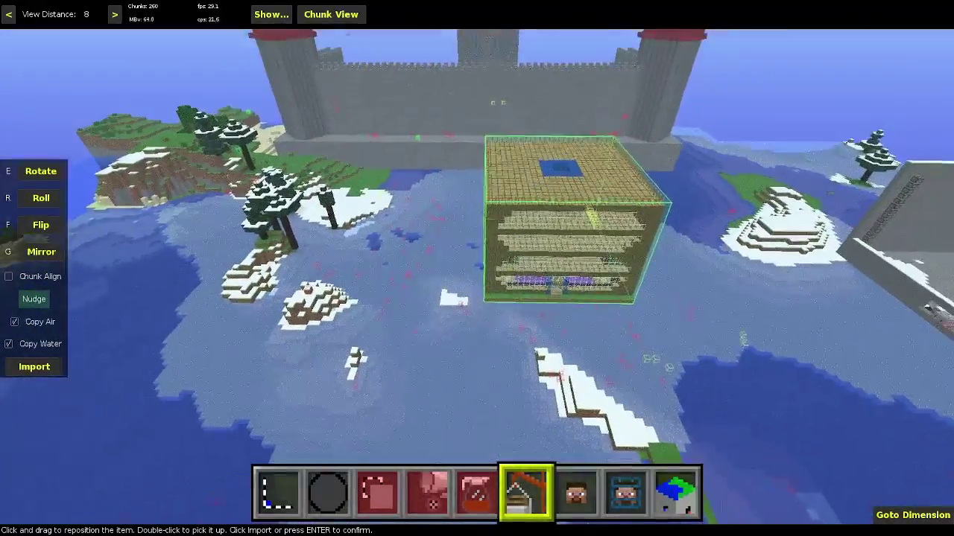
{"action": "right_click", "coordinate": [714, 431]}
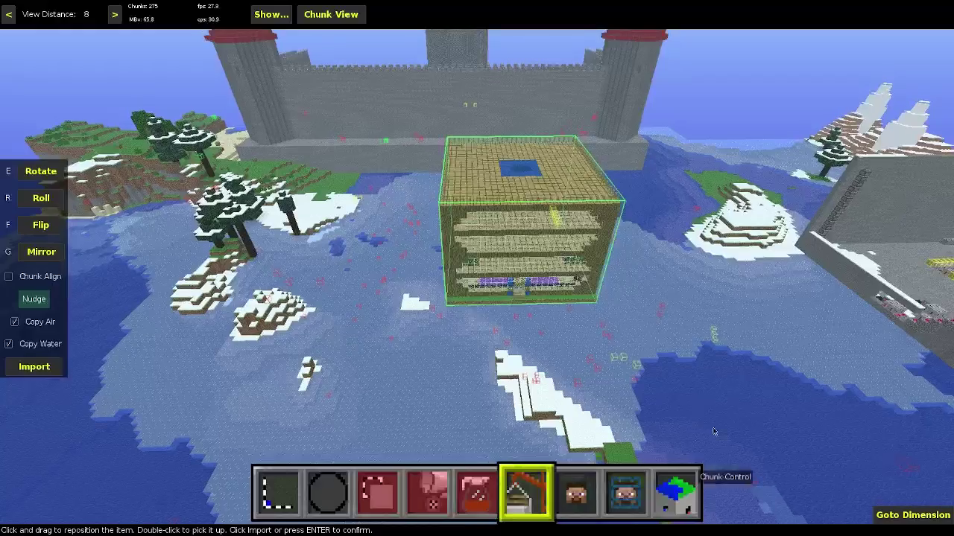
{"action": "double_click", "coordinate": [585, 287]}
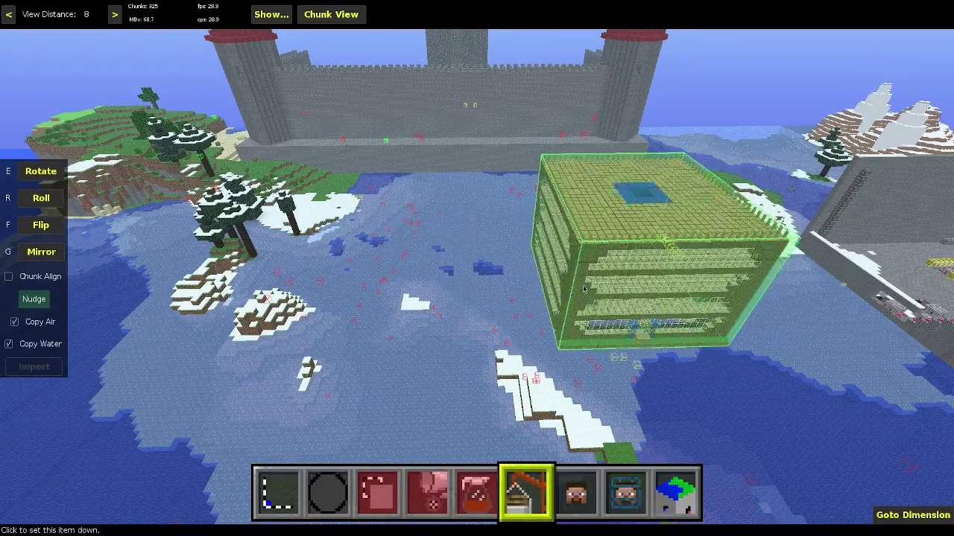
{"action": "left_click", "coordinate": [501, 282]}
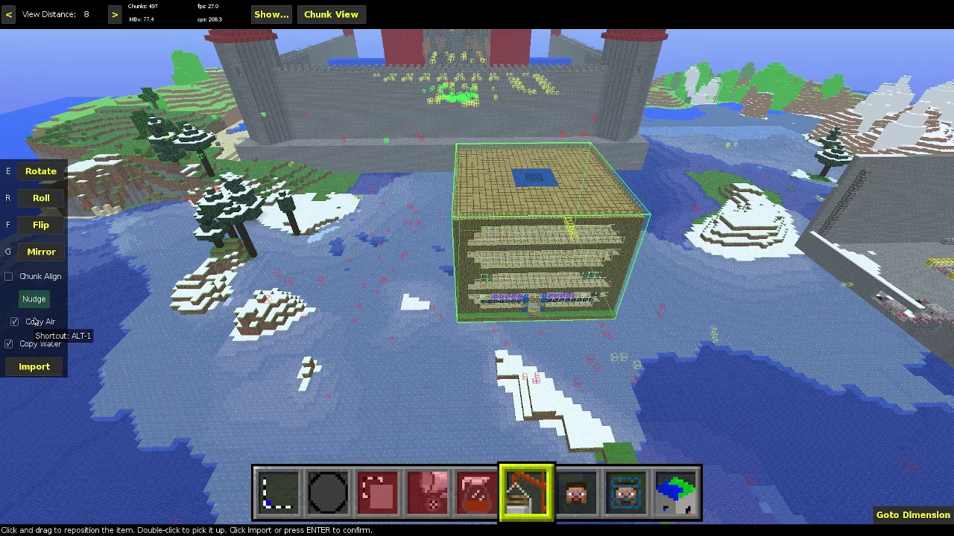
Step: Nudge the imported building closer to the castle wall, adjust it sideways, and lower it slightly into the ice
{"action": "left_click", "coordinate": [45, 305]}
{"action": "key", "text": "w"}
{"action": "key", "text": "w"}
{"action": "key", "text": "w"}
{"action": "key", "text": "w"}
{"action": "key", "text": "a"}
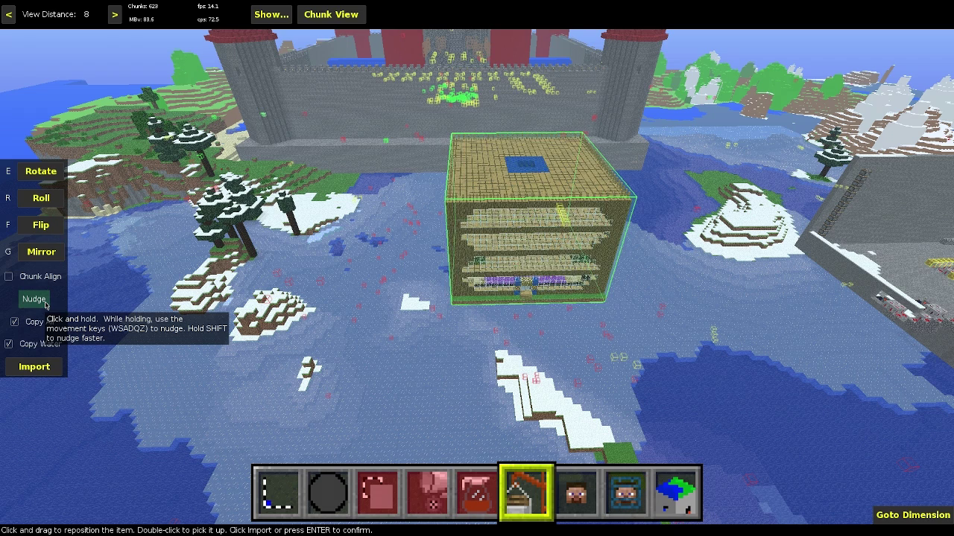
{"action": "key", "text": "d"}
{"action": "key", "text": "z"}
{"action": "key", "text": "q"}
{"action": "key", "text": "z"}
{"action": "key", "text": "z"}
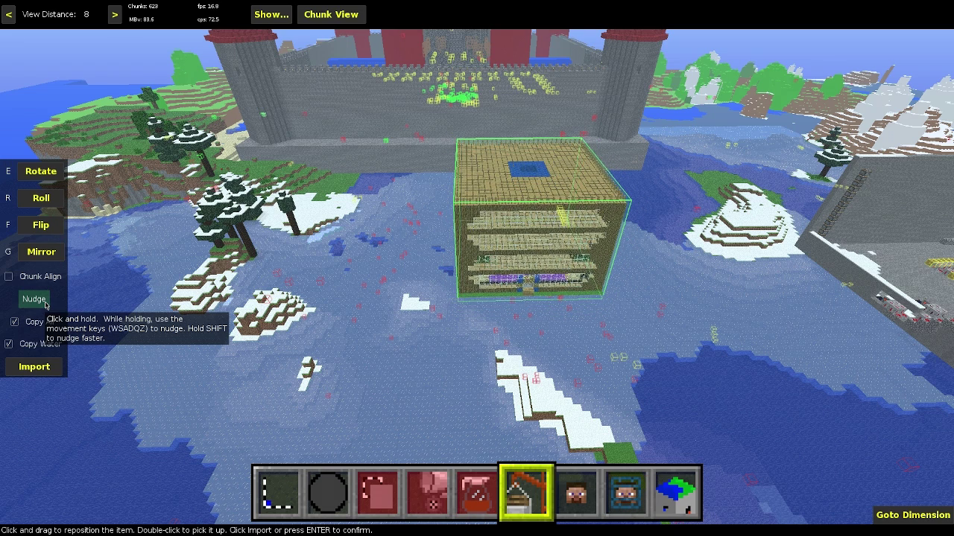
Step: Nudge the imported building further toward the castle wall and sideways toward the snowy trees
{"action": "key", "text": "w"}
{"action": "key", "text": "w"}
{"action": "key", "text": "w"}
{"action": "key", "text": "w"}
{"action": "key", "text": "a"}
{"action": "key", "text": "a"}
{"action": "key", "text": "a"}
{"action": "key", "text": "a"}
{"action": "key", "text": "a"}
{"action": "key", "text": "a"}
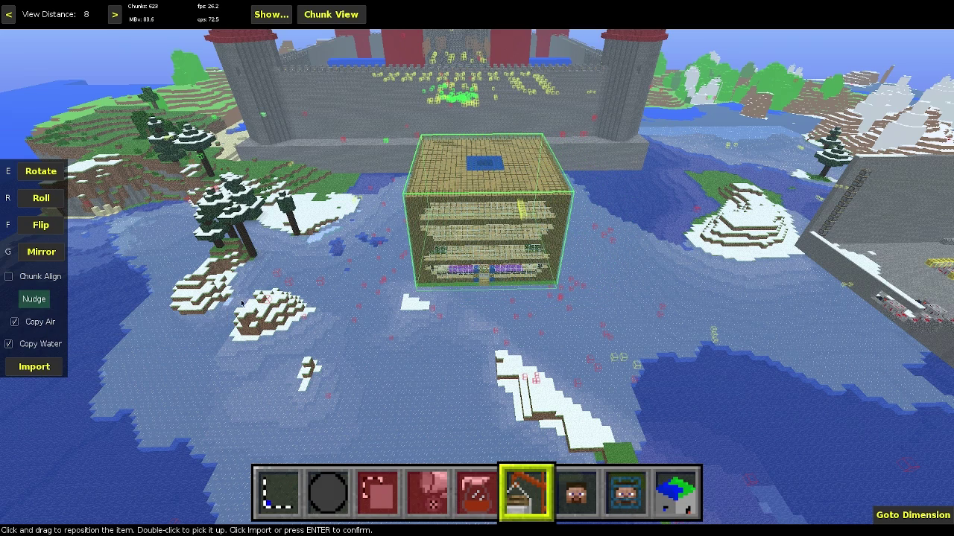
Step: Move the imported building to the distant shore, and bring it back onto the ice in front of the castle wall
{"action": "double_click", "coordinate": [472, 272]}
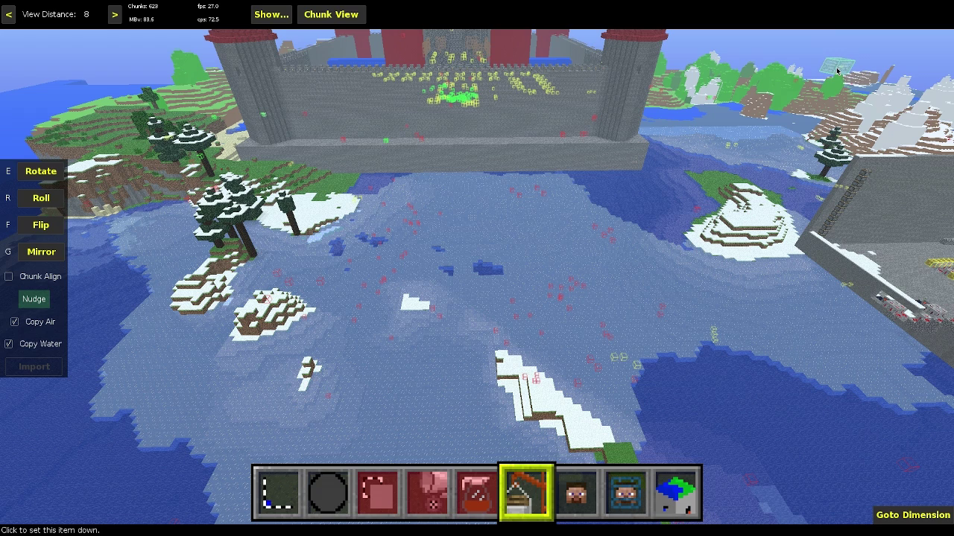
{"action": "left_click", "coordinate": [820, 128]}
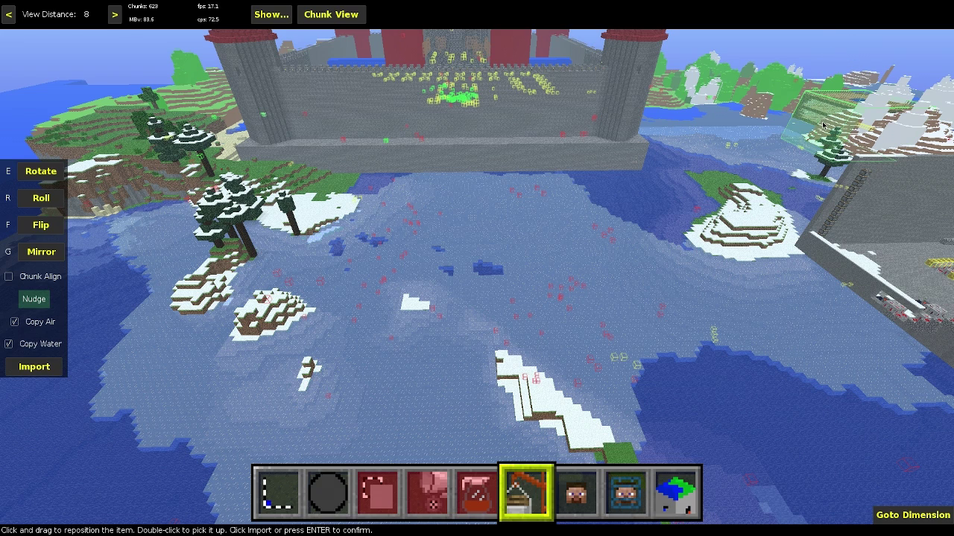
{"action": "double_click", "coordinate": [822, 119]}
{"action": "left_click", "coordinate": [514, 290]}
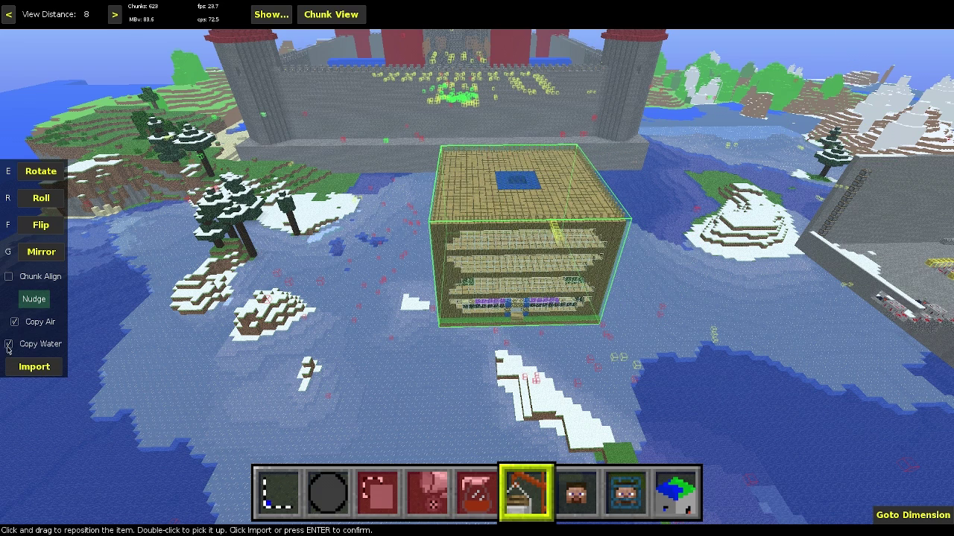
{"action": "right_click", "coordinate": [539, 323]}
{"action": "key", "text": "w"}
{"action": "key", "text": "w"}
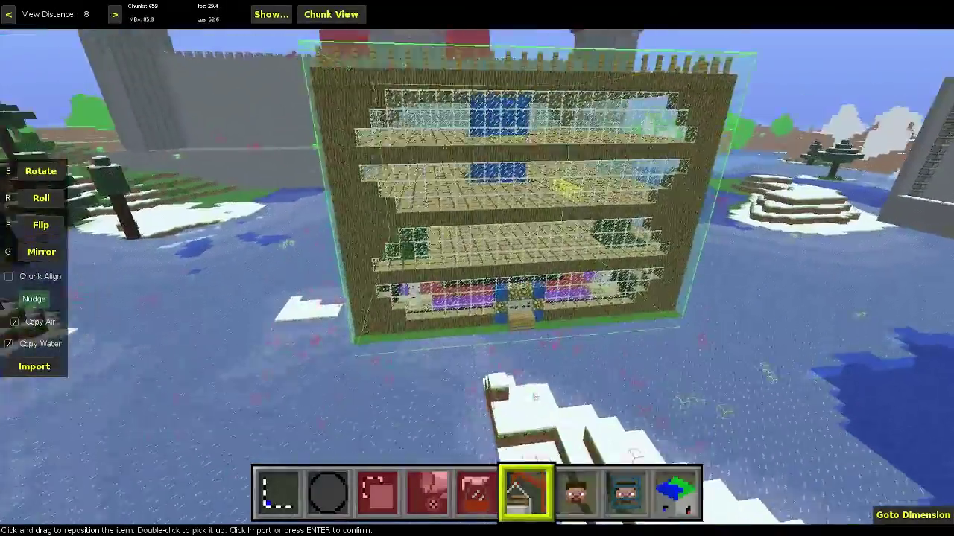
Step: Inspect the imported building's entrance, lower floors and grass edge at ice level
{"action": "key", "text": "w"}
{"action": "key", "text": "s"}
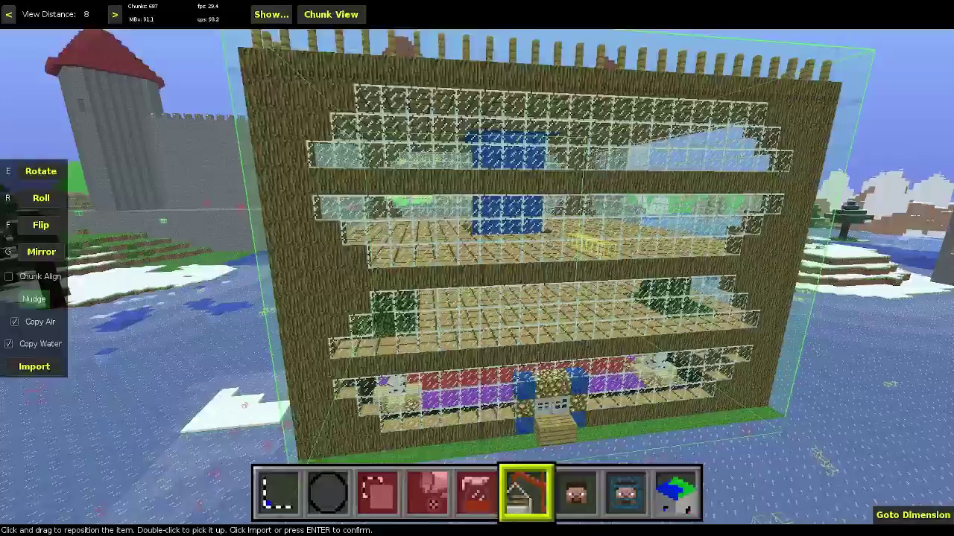
{"action": "right_click", "coordinate": [546, 362]}
{"action": "key", "text": "w"}
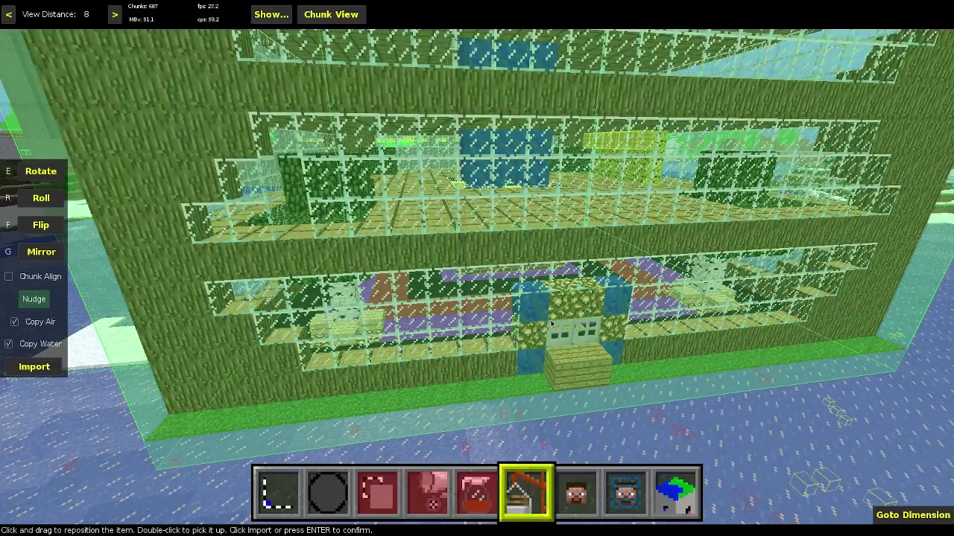
{"action": "right_click", "coordinate": [554, 378]}
{"action": "key", "text": "w"}
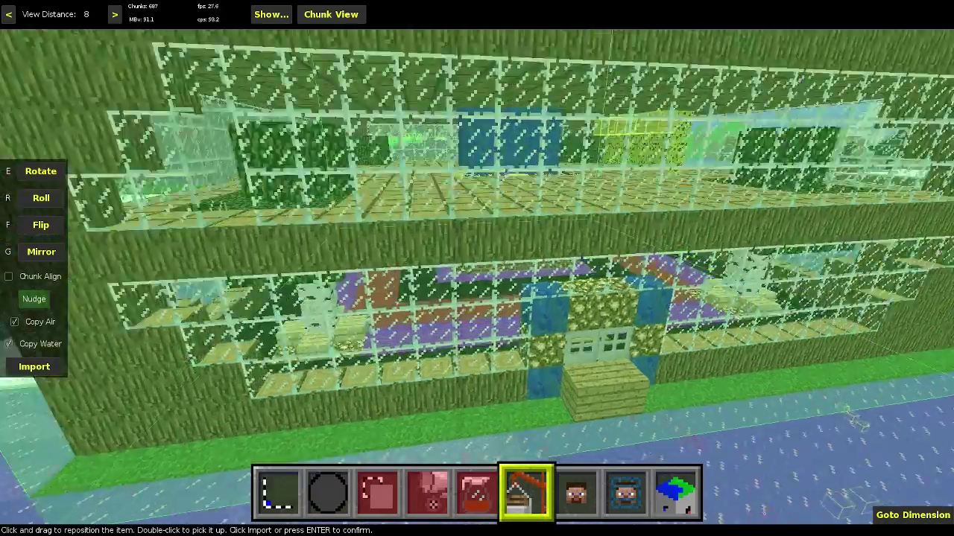
{"action": "key", "text": "w"}
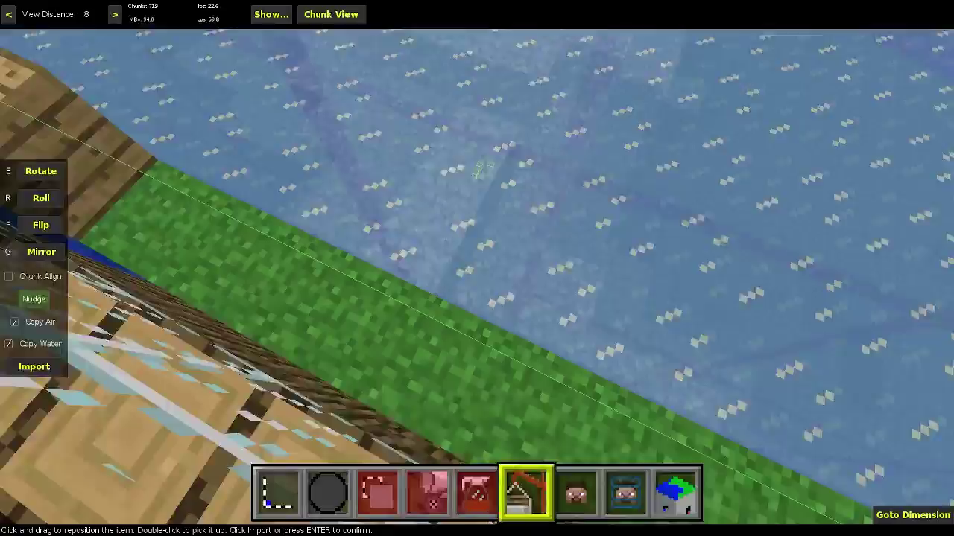
{"action": "right_click", "coordinate": [394, 255]}
Step: Pick up the imported building and reposition it on the ice in front of the castle wall
{"action": "double_click", "coordinate": [409, 175]}
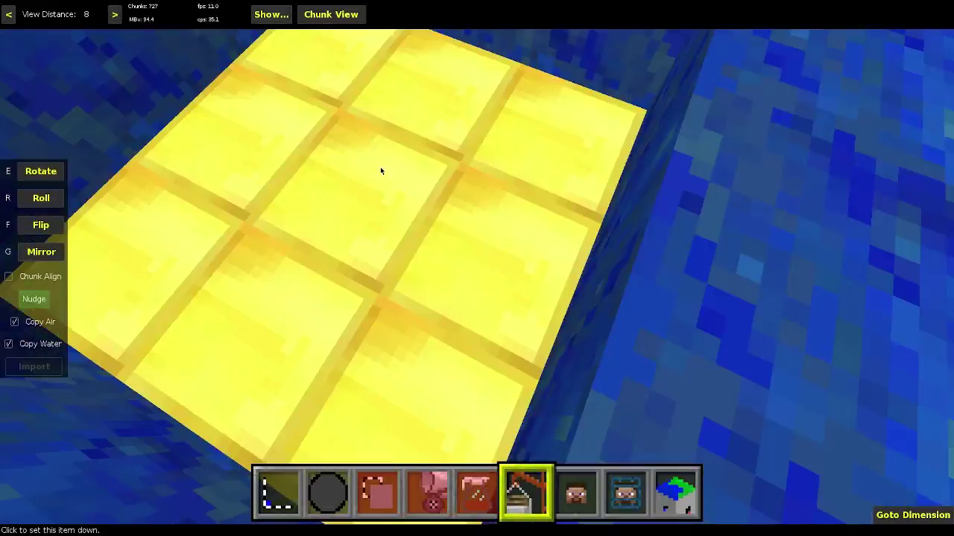
{"action": "key", "text": "s"}
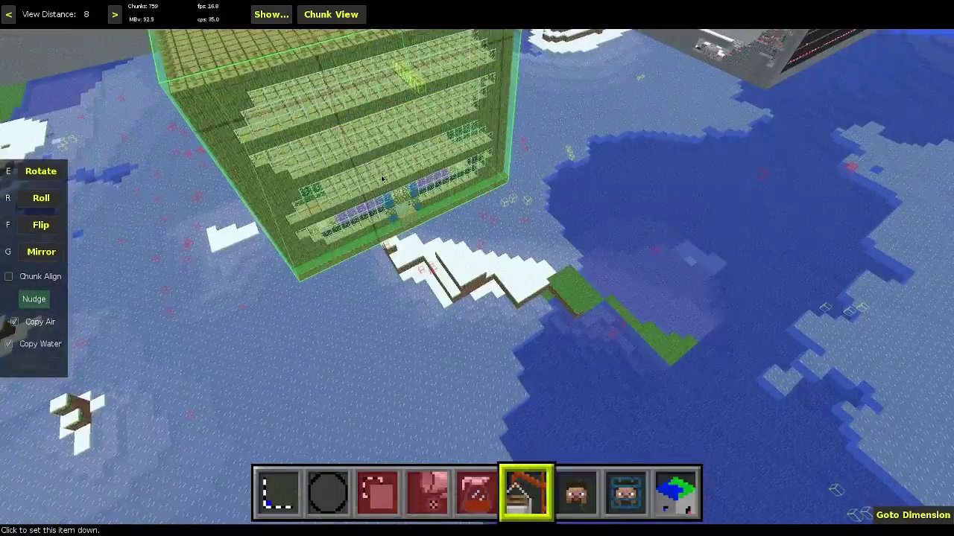
{"action": "right_click", "coordinate": [381, 179]}
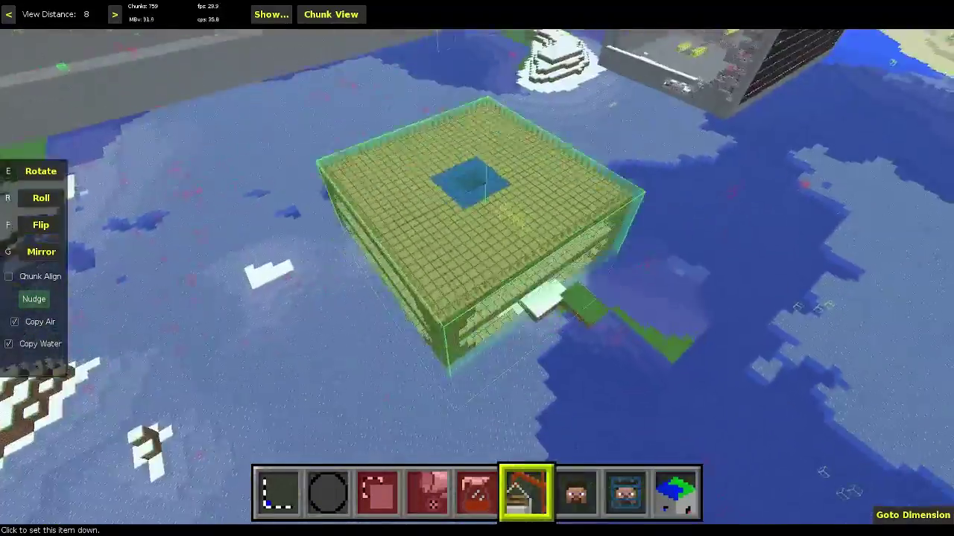
{"action": "left_click", "coordinate": [477, 268]}
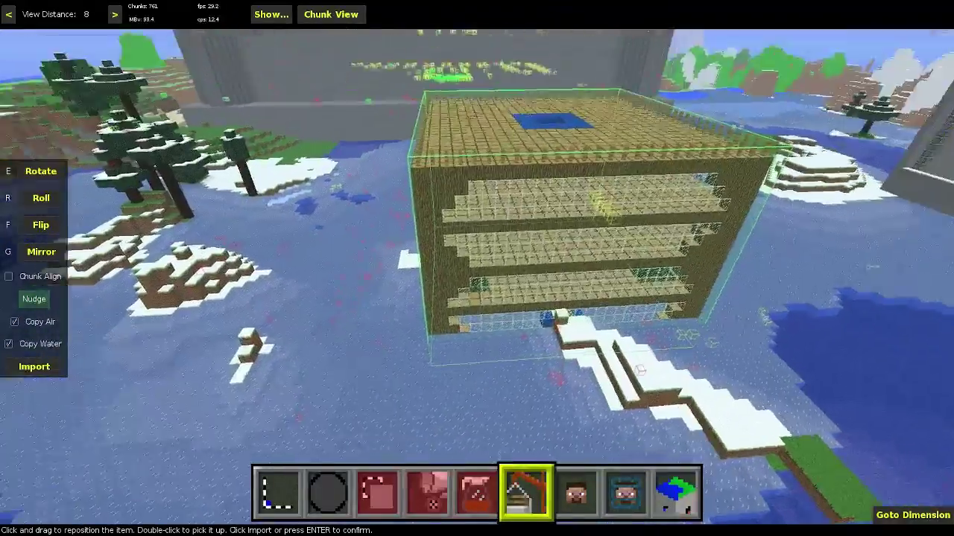
{"action": "double_click", "coordinate": [477, 268]}
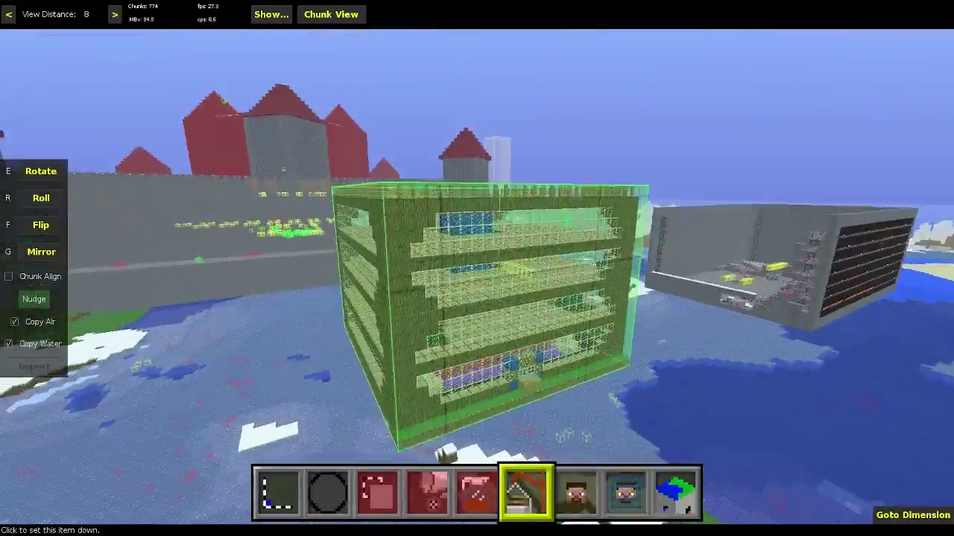
{"action": "right_click", "coordinate": [476, 268]}
{"action": "left_click", "coordinate": [432, 298]}
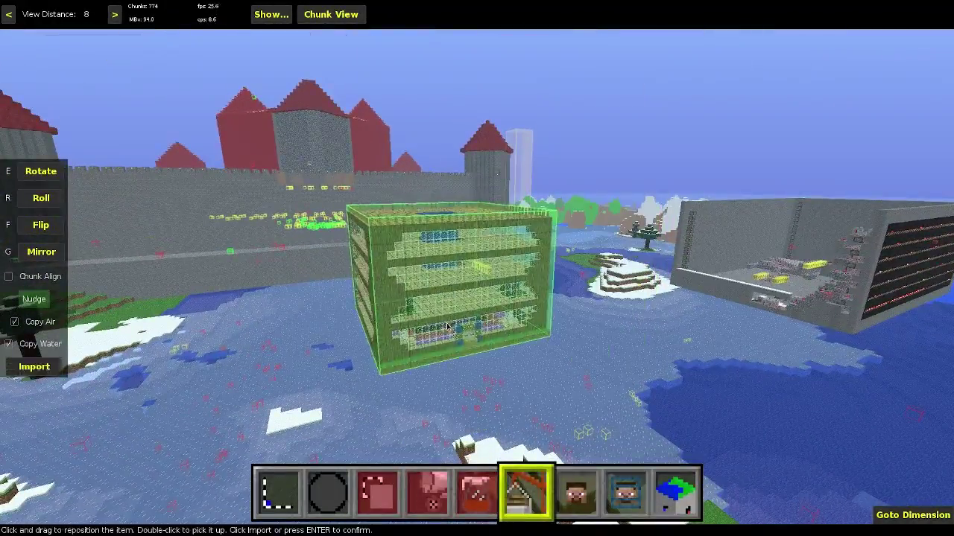
Step: Rotate the imported building through a full circle until its entrance faces away from the castle
{"action": "right_click", "coordinate": [395, 385]}
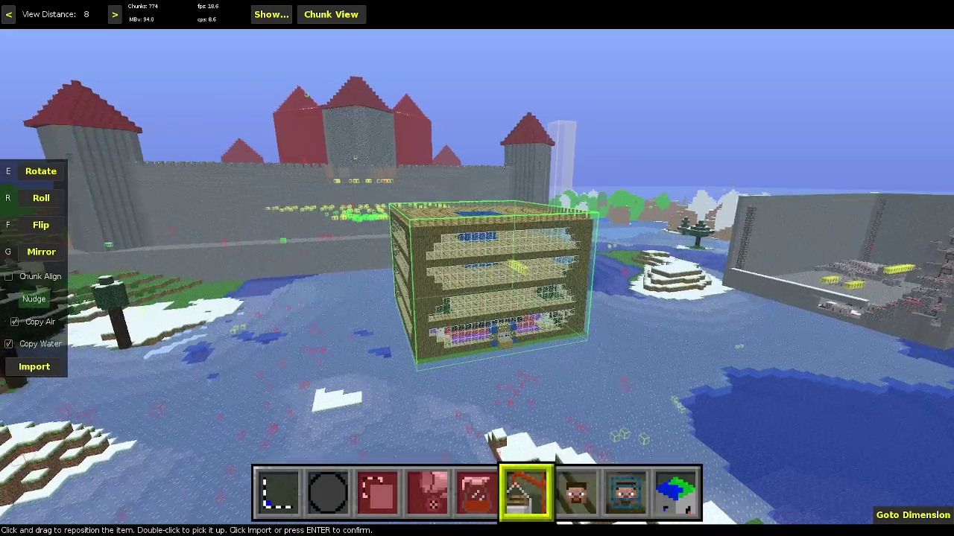
{"action": "key", "text": "w"}
{"action": "right_click", "coordinate": [395, 385]}
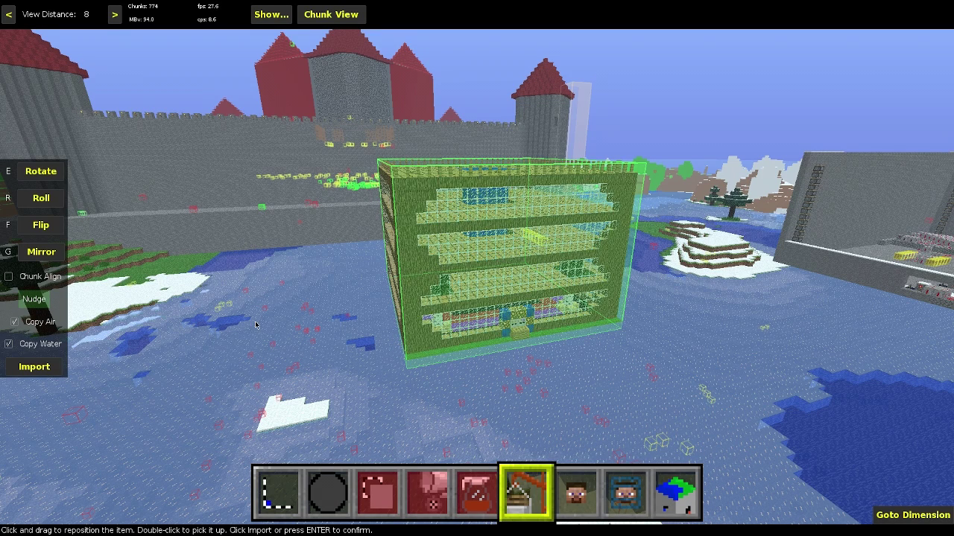
{"action": "left_click", "coordinate": [49, 174]}
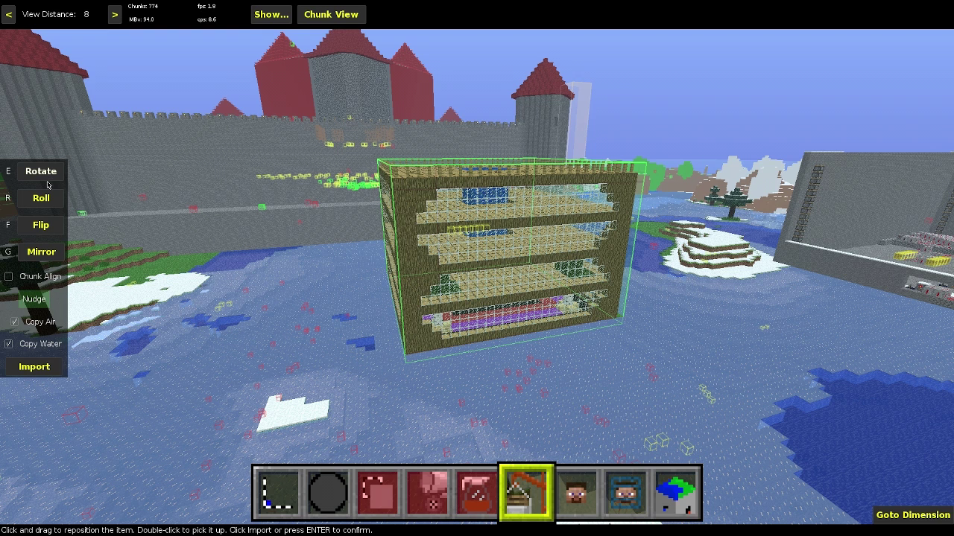
{"action": "left_click", "coordinate": [50, 179]}
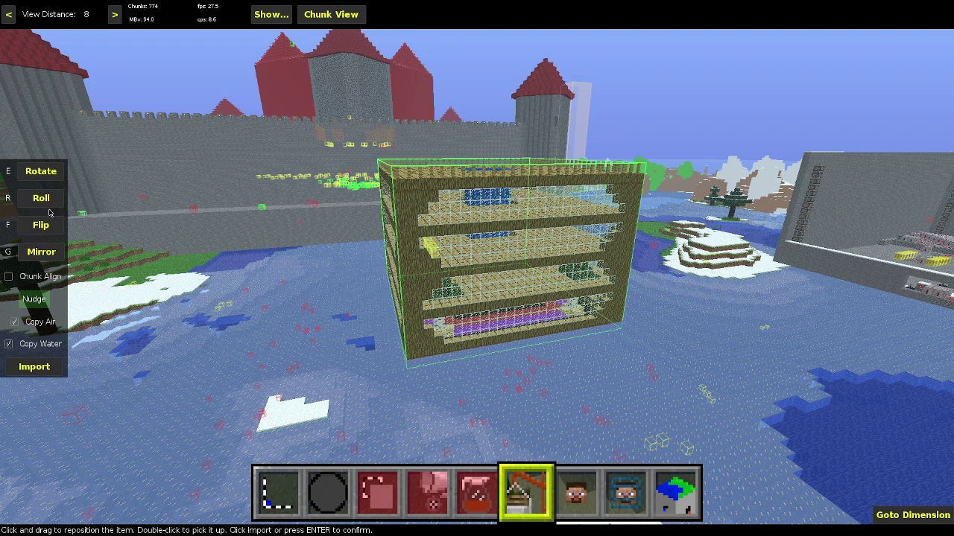
{"action": "left_click", "coordinate": [52, 176]}
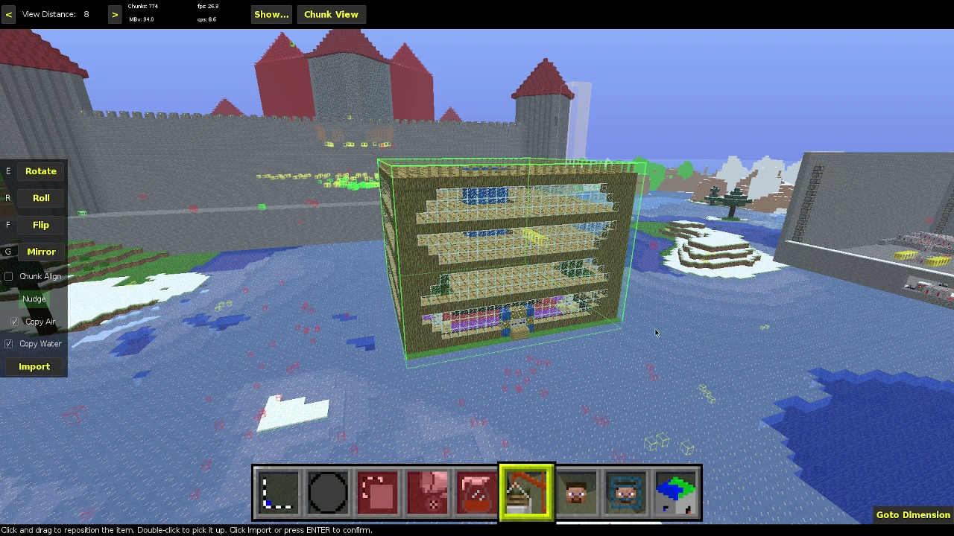
Step: Examine the building's placement from several sides relative to the castle wall, corner tower and surrounding ice
{"action": "key", "text": "s"}
{"action": "key", "text": "d"}
{"action": "key", "text": "space"}
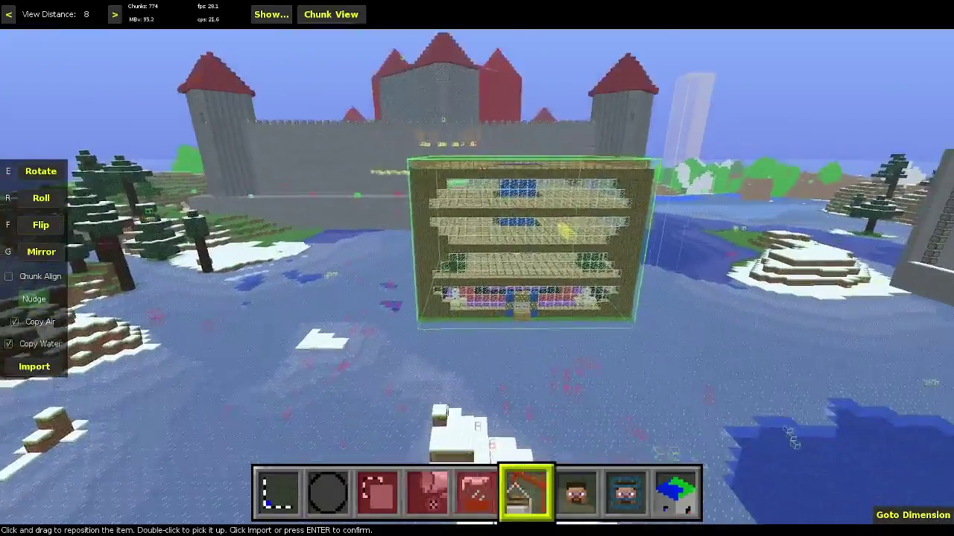
{"action": "key", "text": "w"}
{"action": "right_click", "coordinate": [553, 392]}
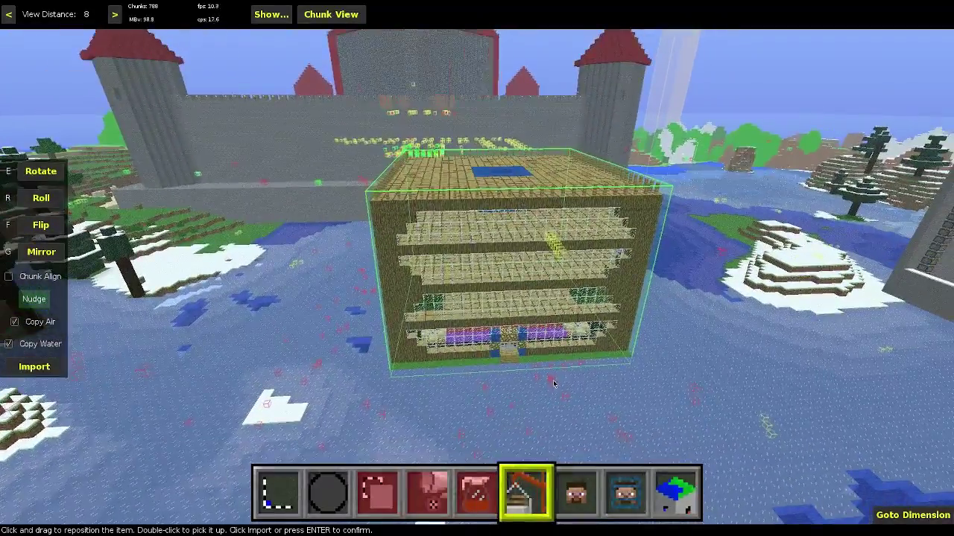
{"action": "right_click", "coordinate": [553, 392]}
{"action": "key", "text": "a"}
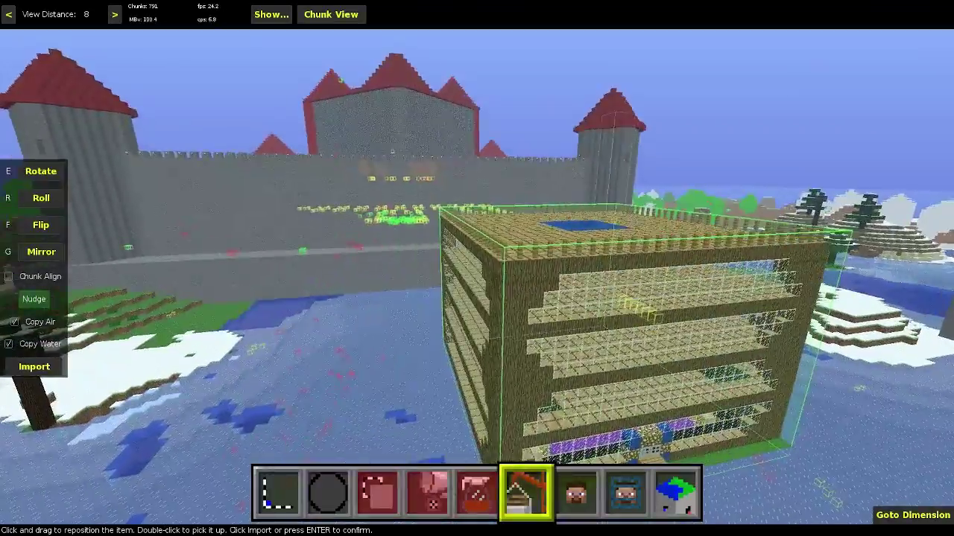
{"action": "key", "text": "w"}
{"action": "key", "text": "space"}
{"action": "key", "text": "w"}
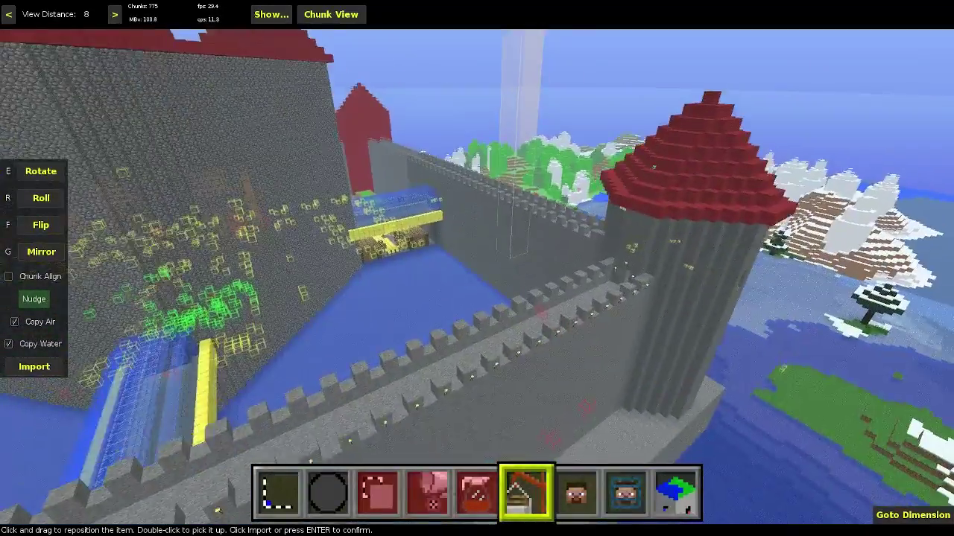
{"action": "key", "text": "s"}
{"action": "key", "text": "d"}
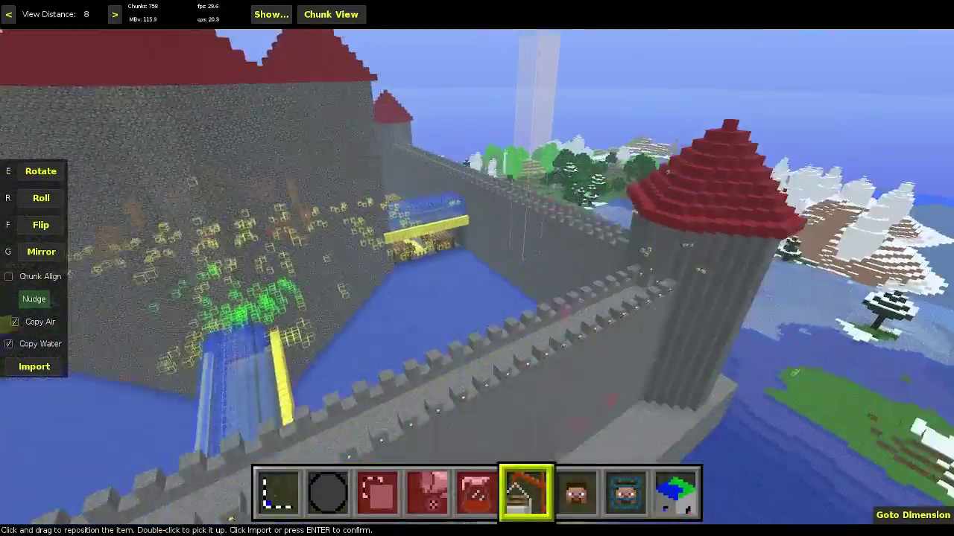
{"action": "key", "text": "s"}
{"action": "key", "text": "a"}
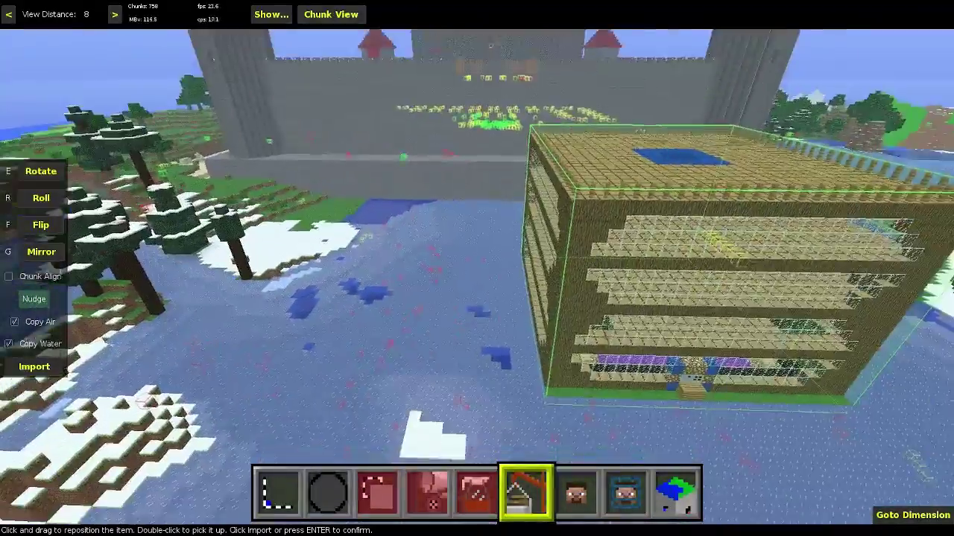
{"action": "key", "text": "d"}
{"action": "key", "text": "space"}
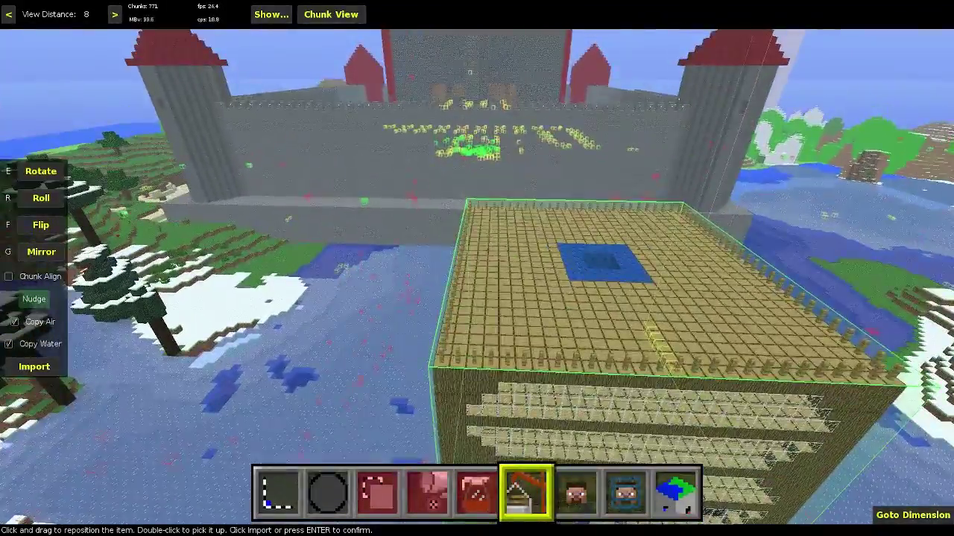
Step: Import the building into the world at its current spot on the ice in front of the castle
{"action": "key", "text": "s"}
{"action": "key", "text": "shift"}
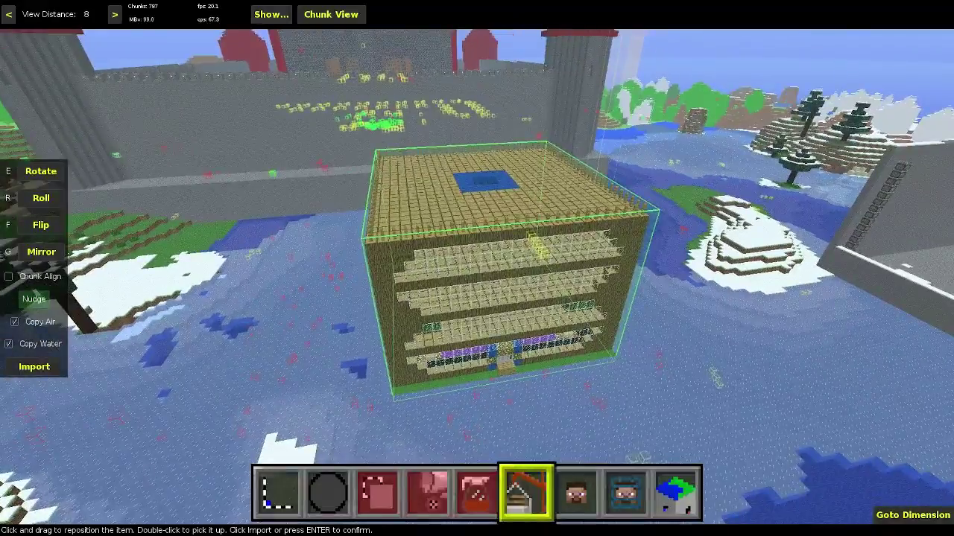
{"action": "key", "text": "s"}
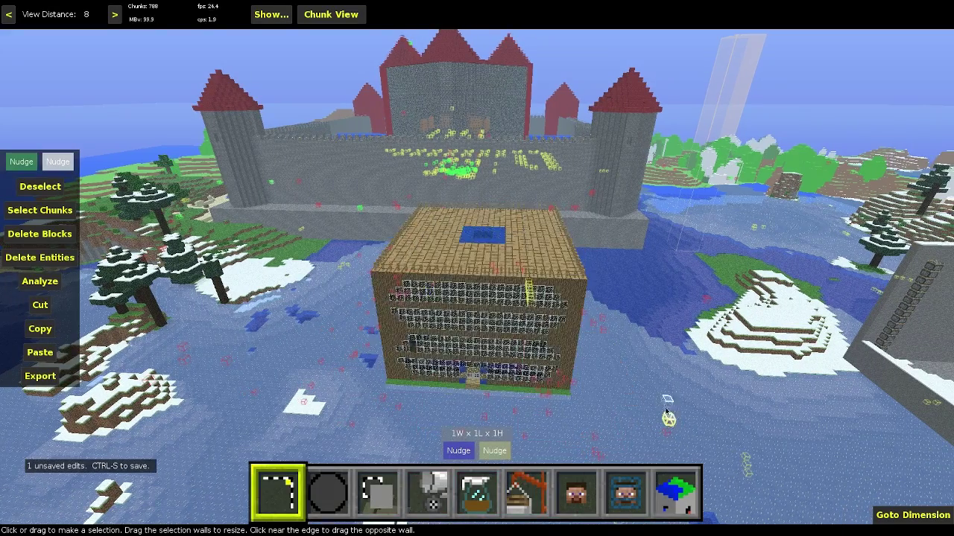
Step: Look over the area around the imported building, including the snowy islet and the open stone redstone structure
{"action": "right_click", "coordinate": [667, 411]}
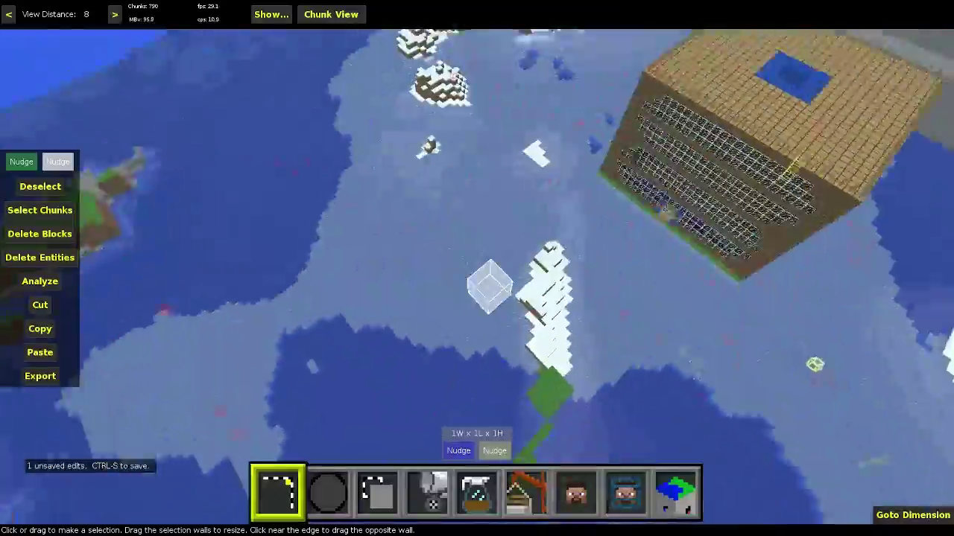
{"action": "mouse_move", "coordinate": [489, 285]}
{"action": "right_mouse_down"}
{"action": "mouse_move", "coordinate": [458, 277]}
{"action": "mouse_move", "coordinate": [477, 270]}
{"action": "mouse_move", "coordinate": [481, 249]}
{"action": "mouse_move", "coordinate": [453, 283]}
{"action": "mouse_move", "coordinate": [457, 309]}
{"action": "mouse_move", "coordinate": [467, 277]}
{"action": "mouse_move", "coordinate": [477, 285]}
{"action": "right_mouse_up"}
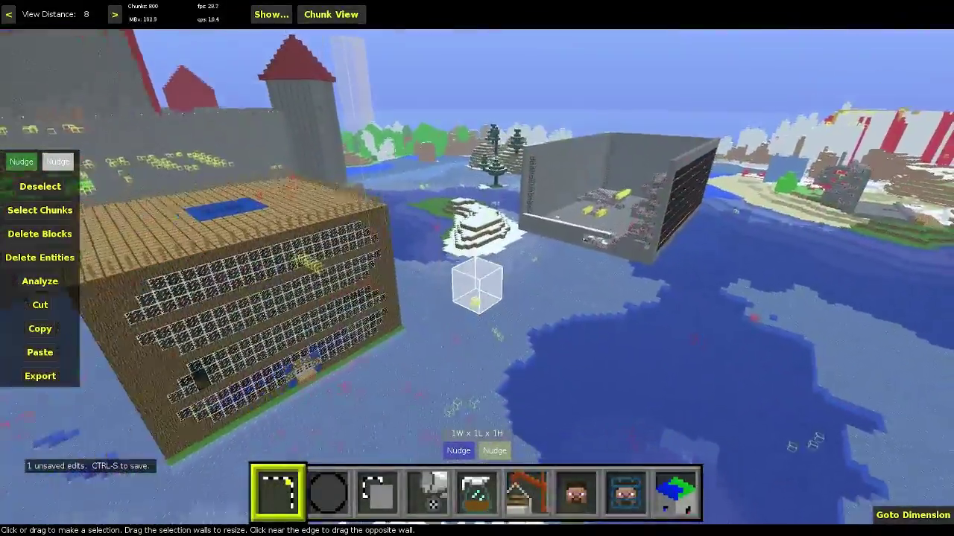
{"action": "key", "text": "w"}
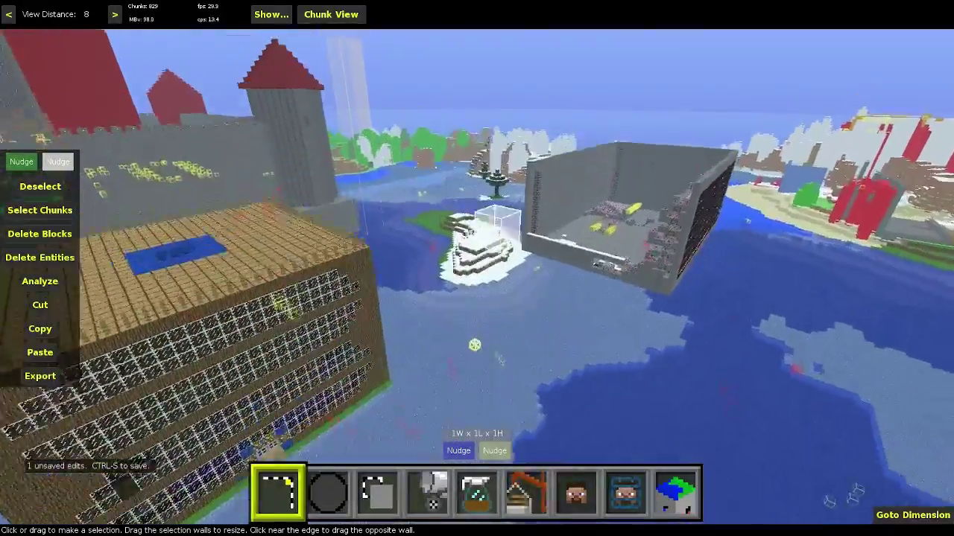
{"action": "key", "text": "w"}
{"action": "key", "text": "space"}
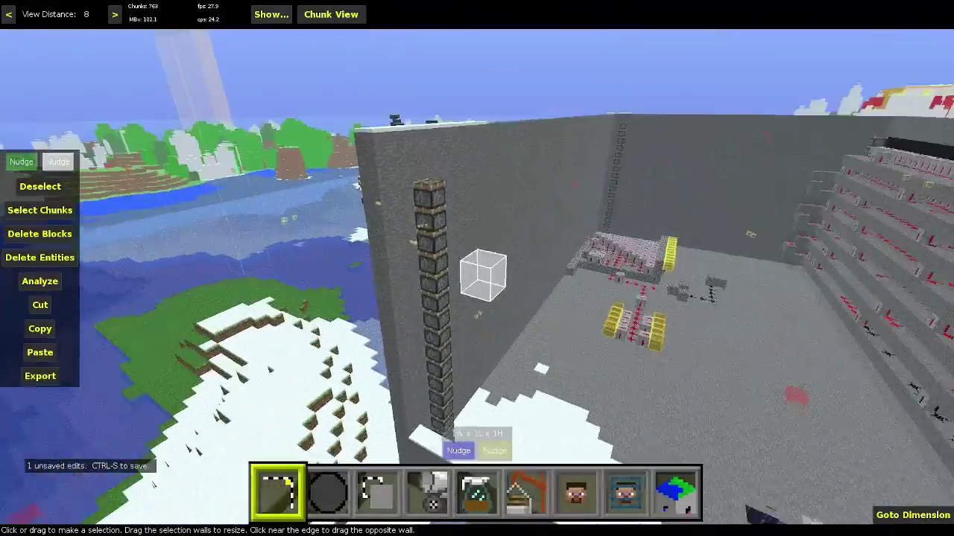
{"action": "key", "text": "shift"}
{"action": "key", "text": "space"}
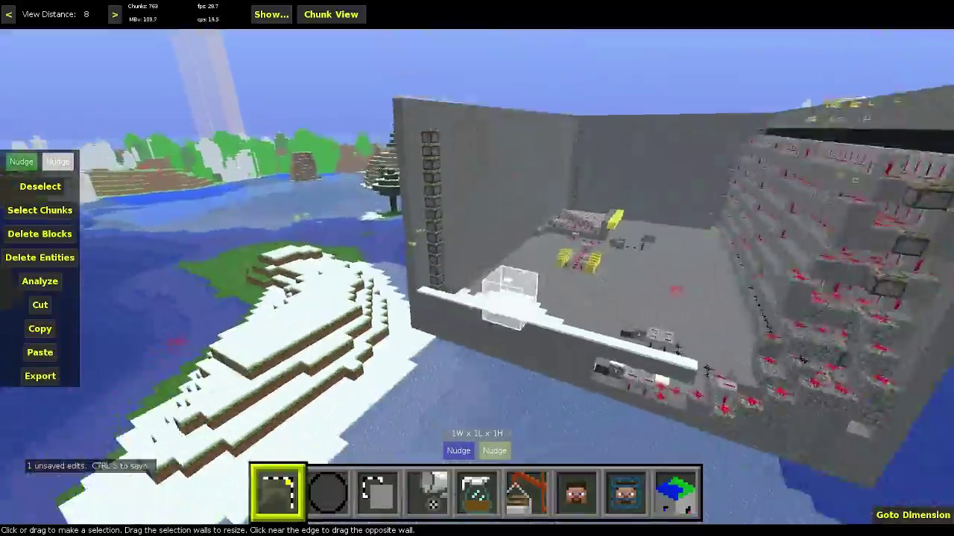
{"action": "key", "text": "w"}
Step: Examine the imported building's front, roof and sides against the castle wall
{"action": "key", "text": "s"}
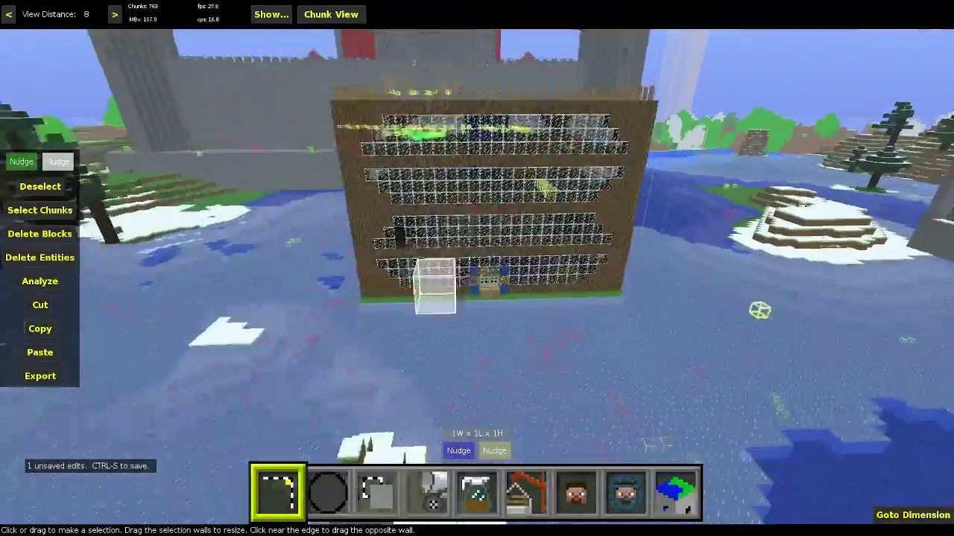
{"action": "key", "text": "space"}
{"action": "key", "text": "s"}
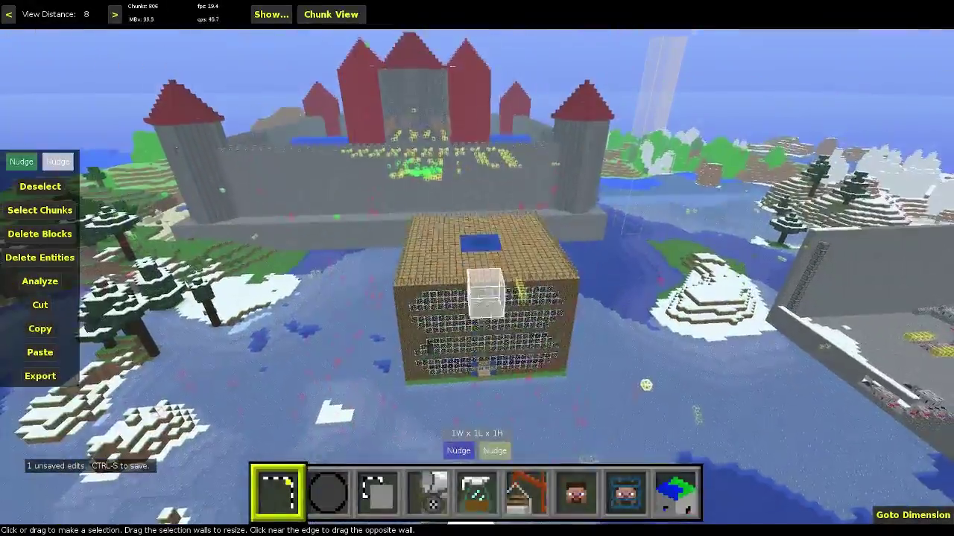
{"action": "key", "text": "w"}
{"action": "key", "text": "s"}
{"action": "key", "text": "s"}
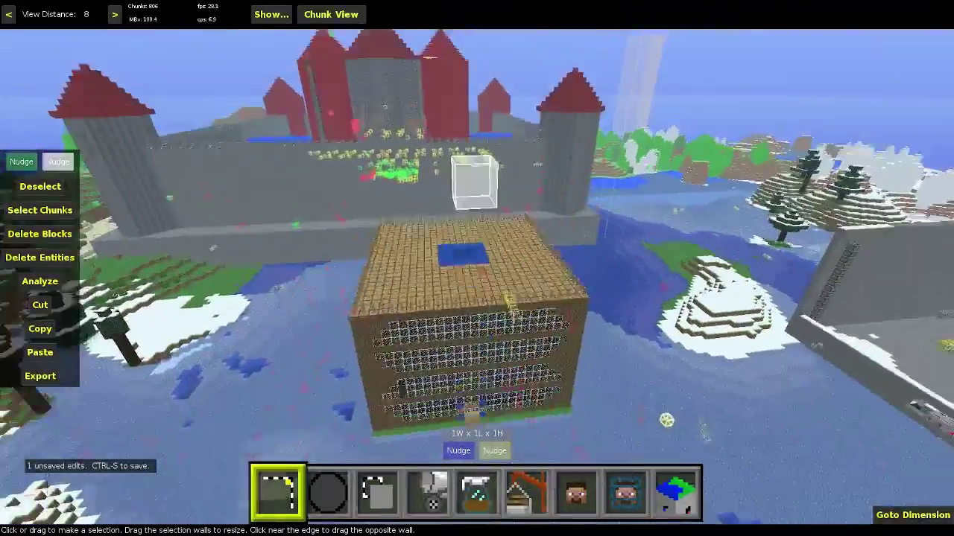
{"action": "key", "text": "w"}
{"action": "key", "text": "i"}
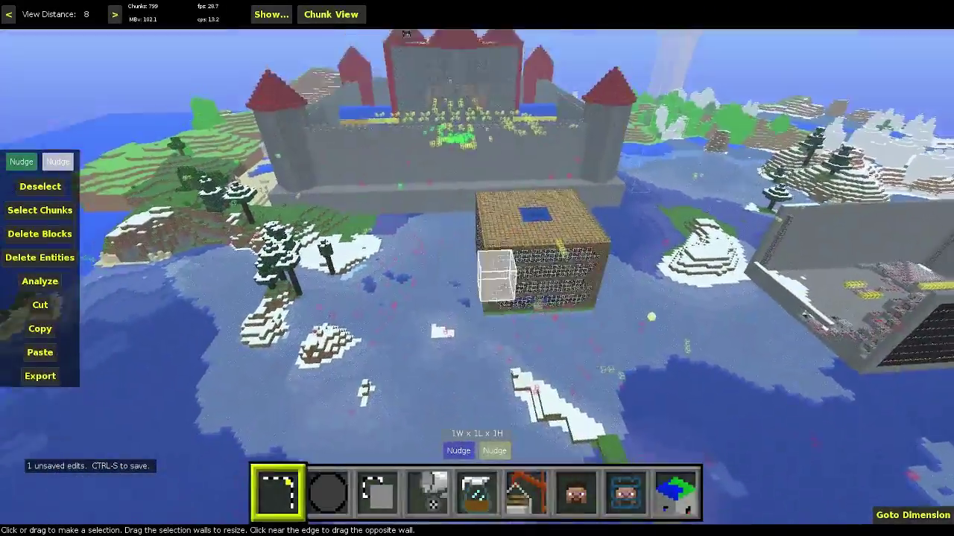
{"action": "key", "text": "a"}
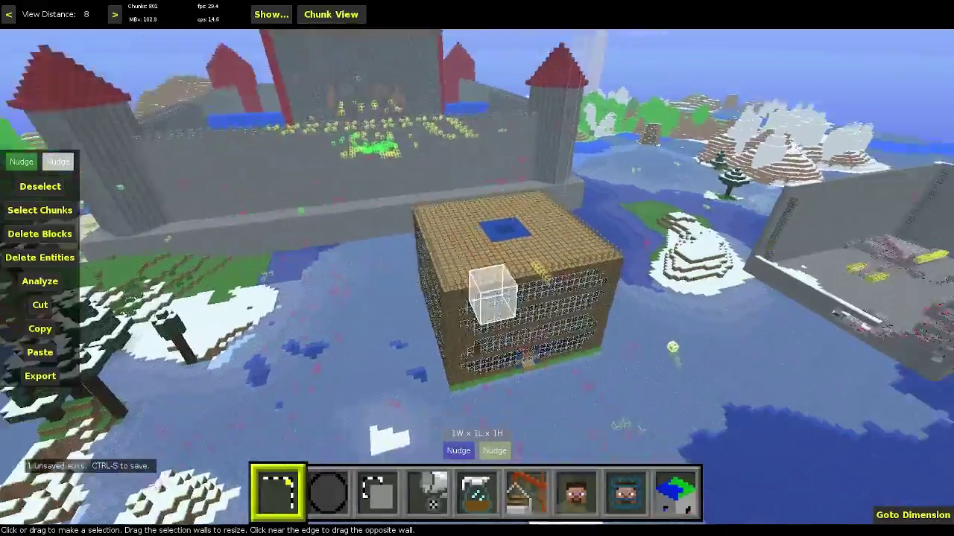
{"action": "key", "text": "s"}
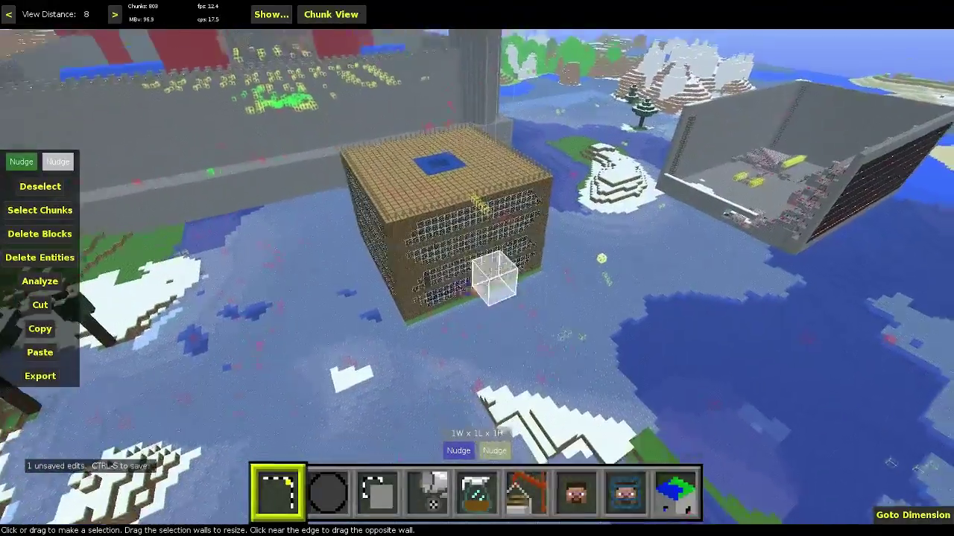
Step: Save the world with the imported building in front of the castle
{"action": "key", "text": "Escape"}
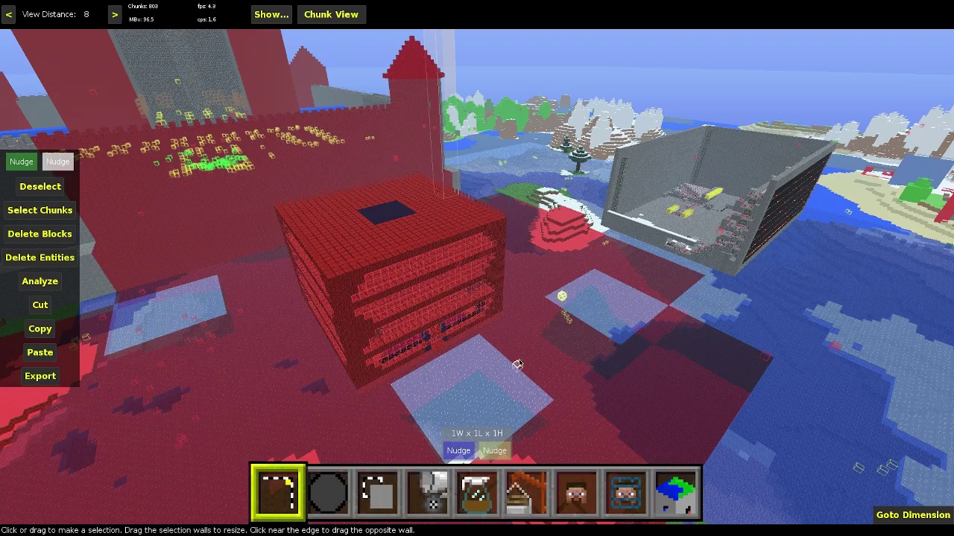
{"action": "left_click", "coordinate": [526, 335]}
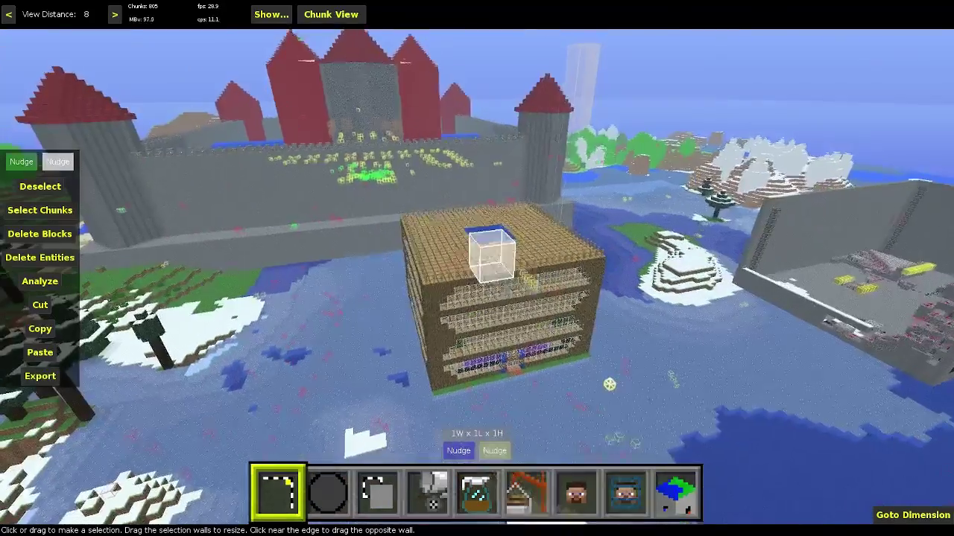
{"action": "key", "text": "s"}
{"action": "right_click", "coordinate": [564, 375]}
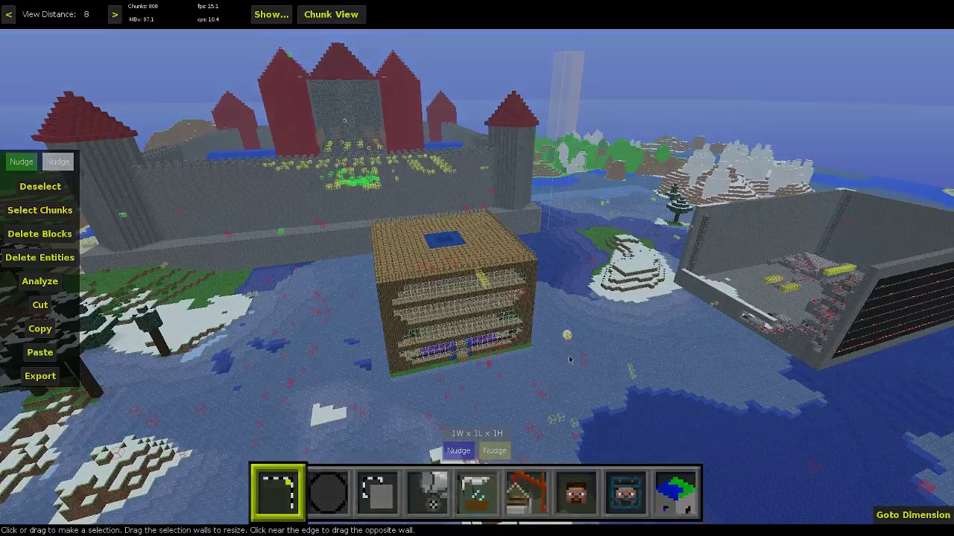